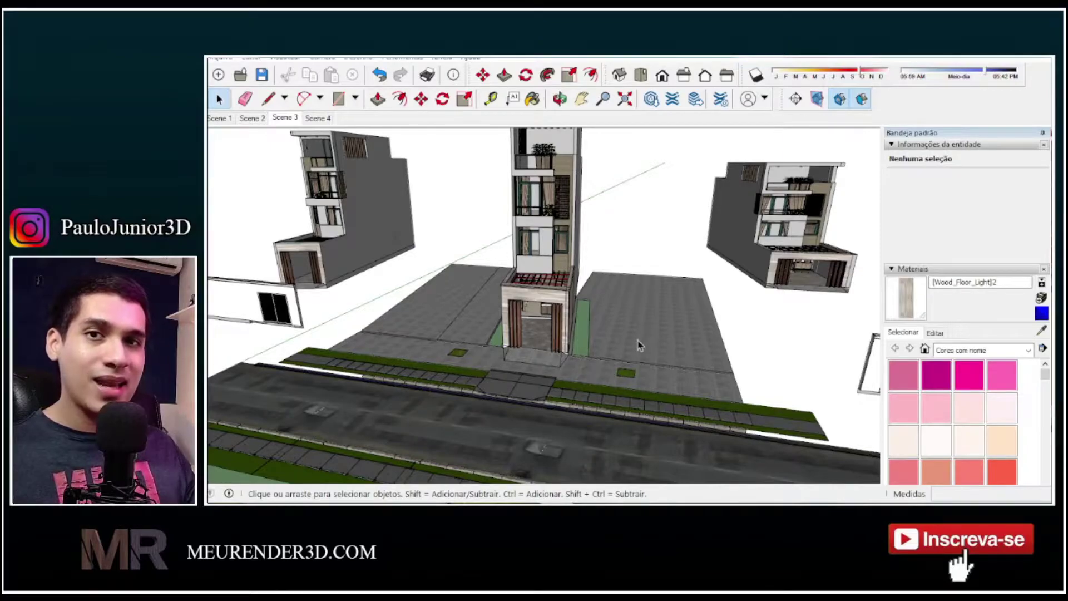
Examine the townhouse model and its lot, and select the building group.
{"action": "scroll", "coordinate": [612, 328], "scroll_direction": "down", "scroll_amount": 2}
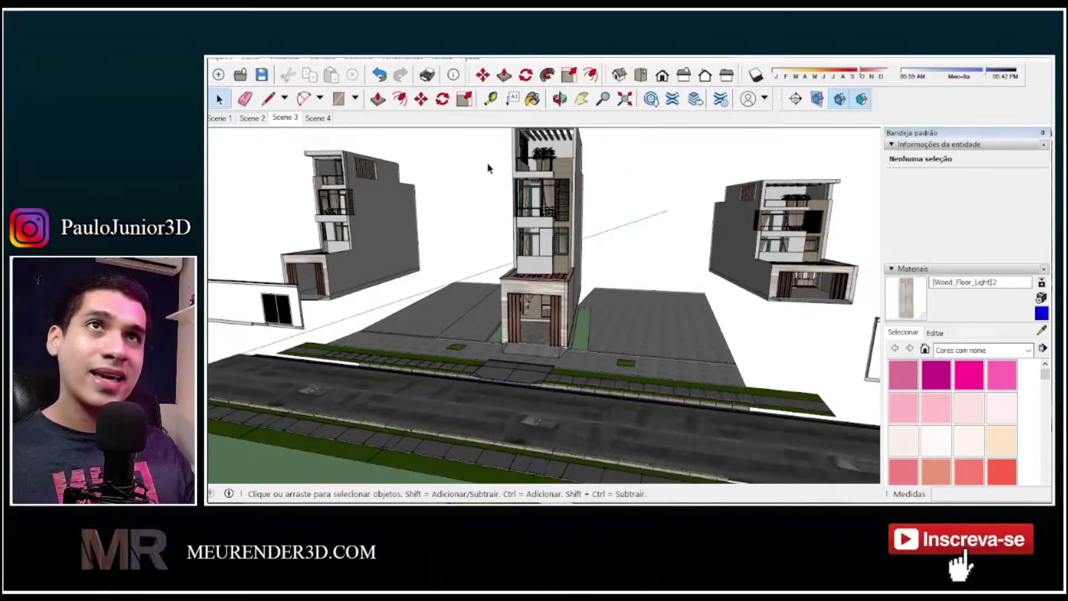
{"action": "middle_click_drag", "start_coordinate": [717, 222], "coordinate": [743, 315]}
{"action": "scroll", "coordinate": [775, 362], "scroll_direction": "up", "scroll_amount": 2}
{"action": "scroll", "coordinate": [742, 316], "scroll_direction": "up", "scroll_amount": 4}
{"action": "left_click", "coordinate": [742, 315]}
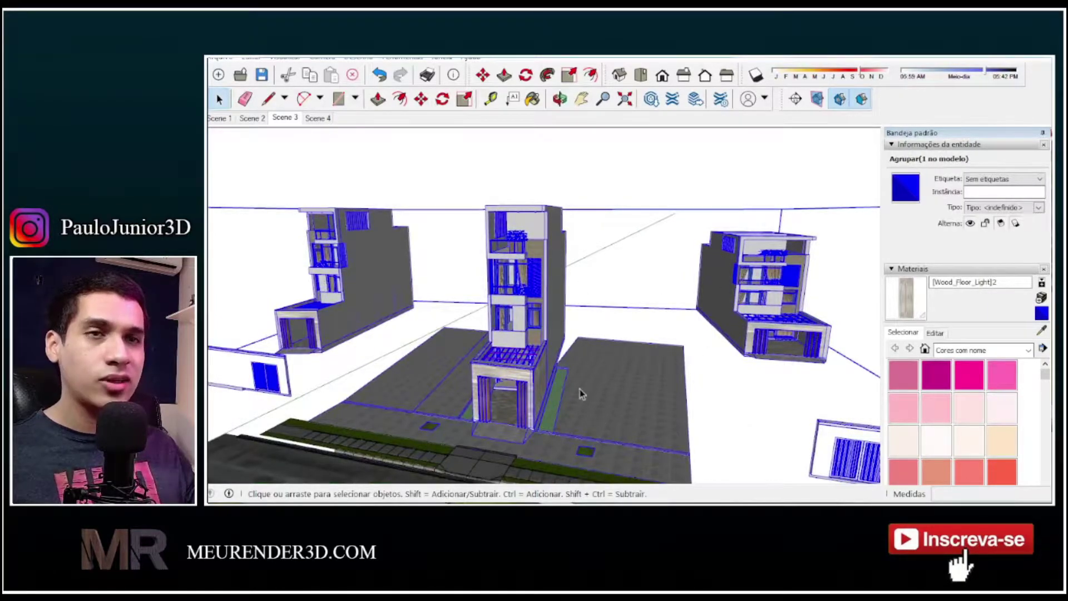
{"action": "left_click", "coordinate": [584, 445]}
Switch to Lumion and inspect the imported house, the street and the background trees from higher and lower viewpoints.
{"action": "right_click_drag", "start_coordinate": [673, 284], "coordinate": [717, 285]}
{"action": "key", "text": "q"}
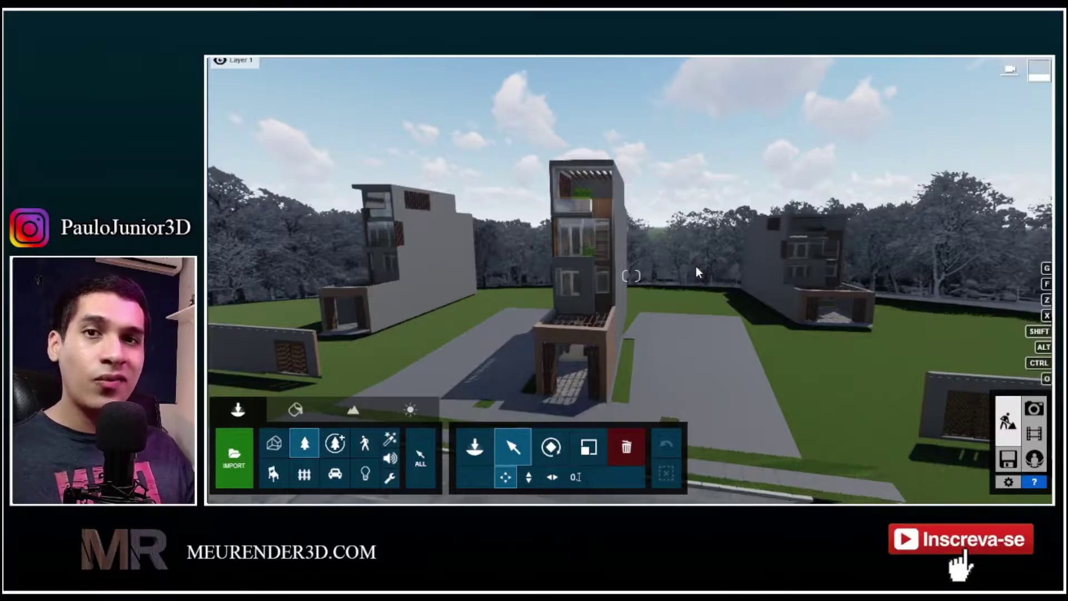
{"action": "right_click_drag", "start_coordinate": [695, 266], "coordinate": [674, 256]}
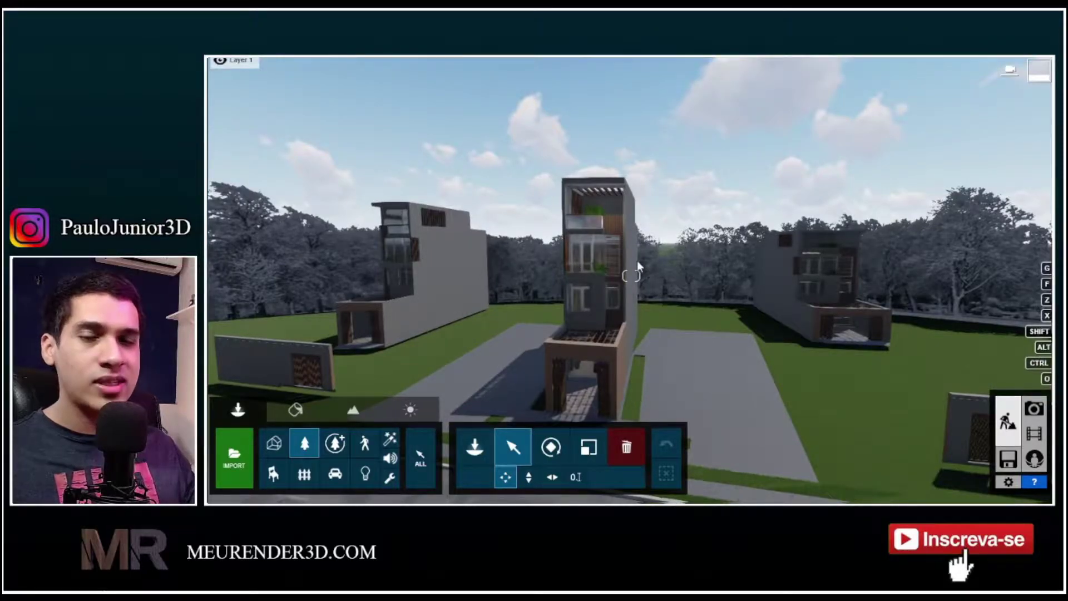
{"action": "mouse_move", "coordinate": [677, 269]}
{"action": "right_mouse_down"}
{"action": "mouse_move", "coordinate": [693, 269]}
{"action": "mouse_move", "coordinate": [686, 265]}
{"action": "right_mouse_up"}
{"action": "key", "text": "w"}
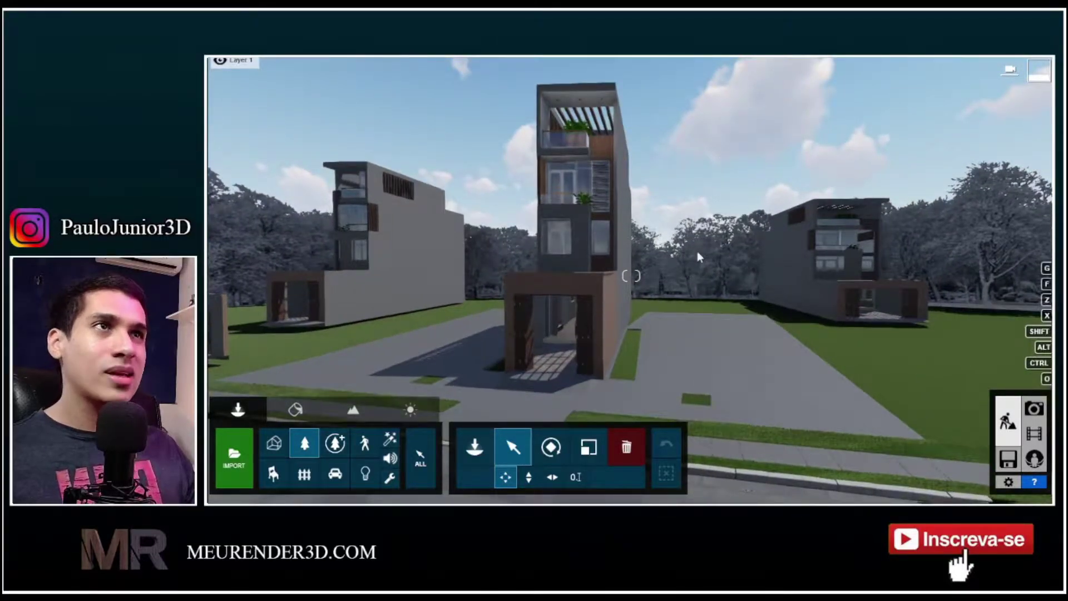
{"action": "mouse_move", "coordinate": [584, 60]}
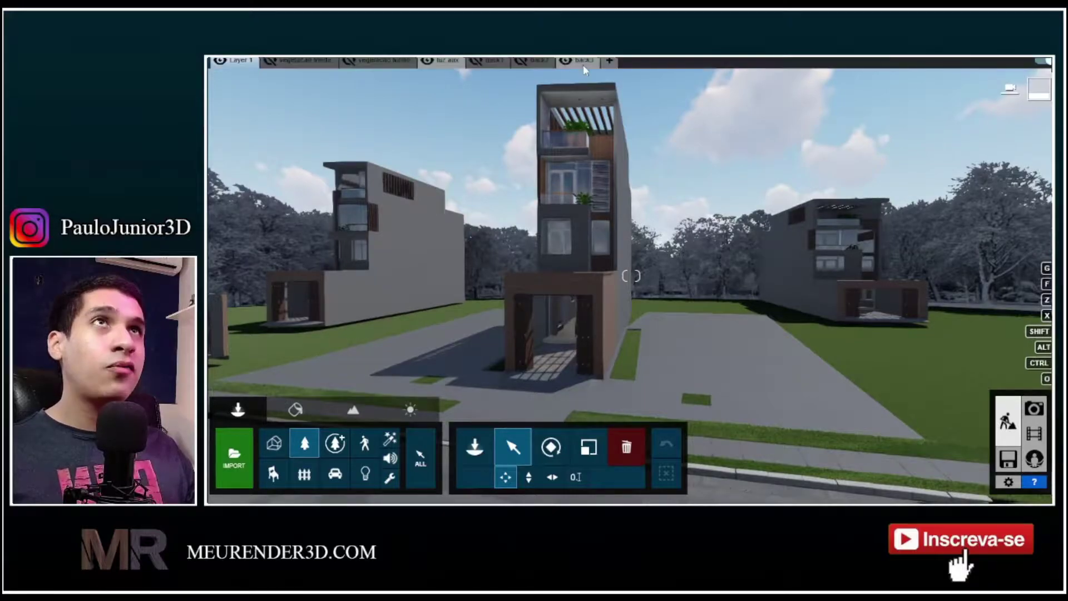
{"action": "key", "text": "s"}
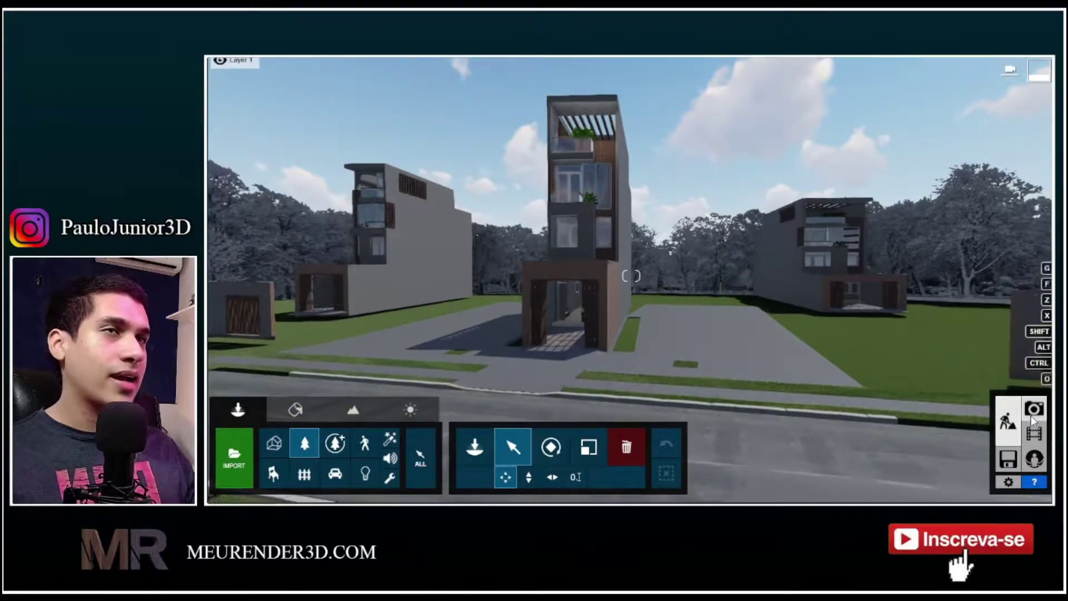
Show layer 3 in the layer visibility effect of the second photo, and restore the first photo's camera.
{"action": "left_click", "coordinate": [1033, 409]}
{"action": "left_click", "coordinate": [382, 434]}
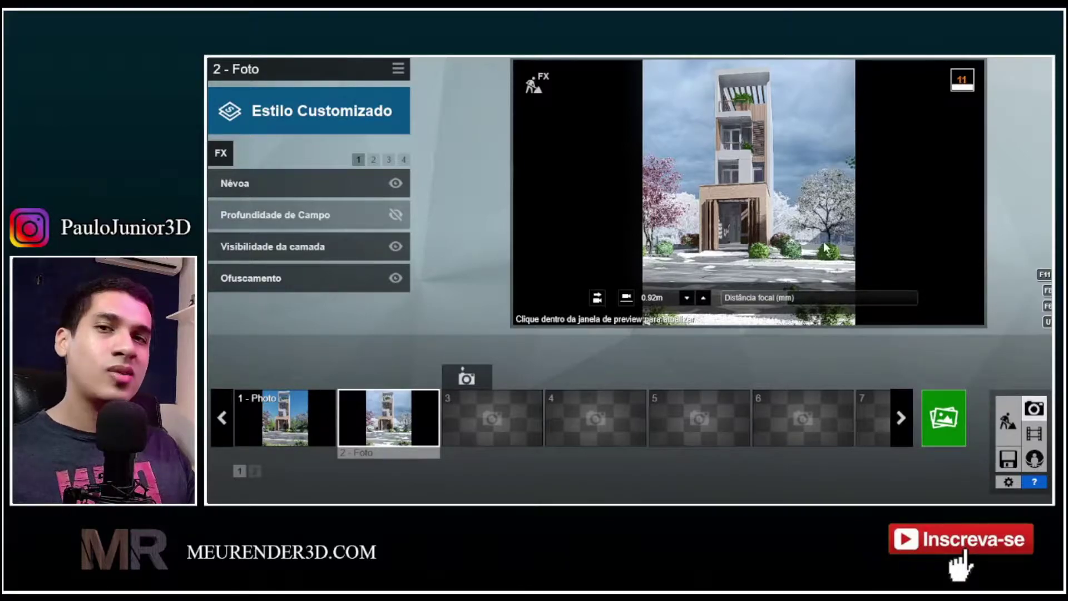
{"action": "left_click", "coordinate": [308, 251]}
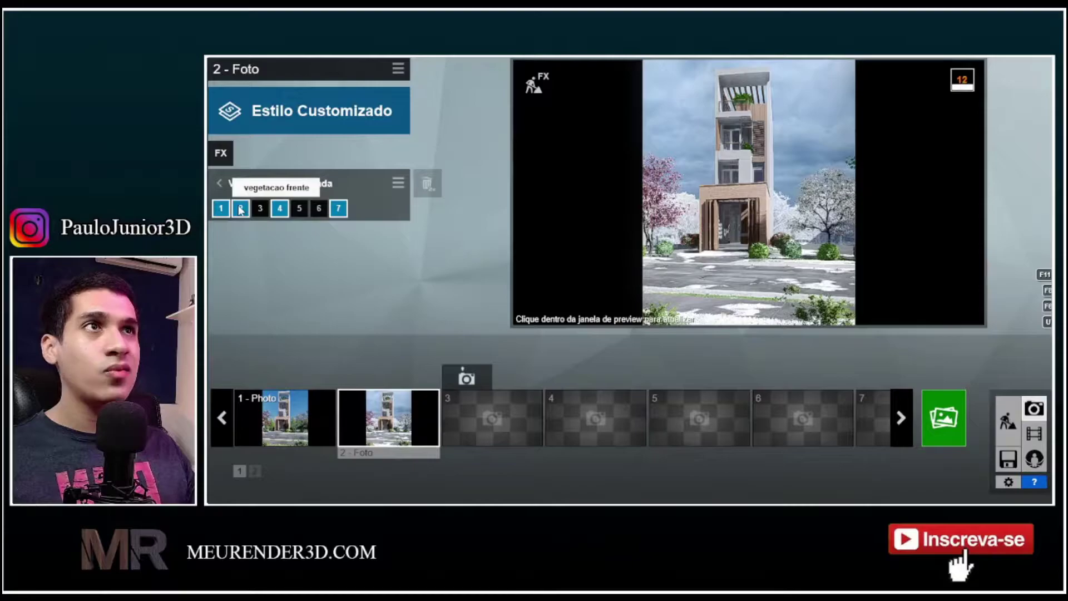
{"action": "mouse_move", "coordinate": [840, 320]}
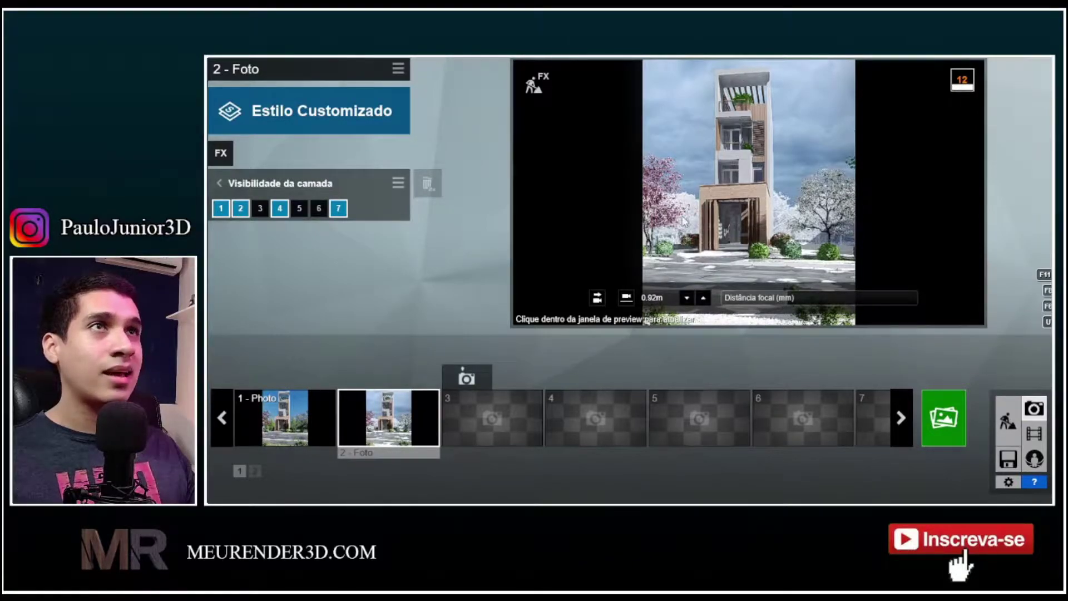
{"action": "left_click", "coordinate": [260, 209]}
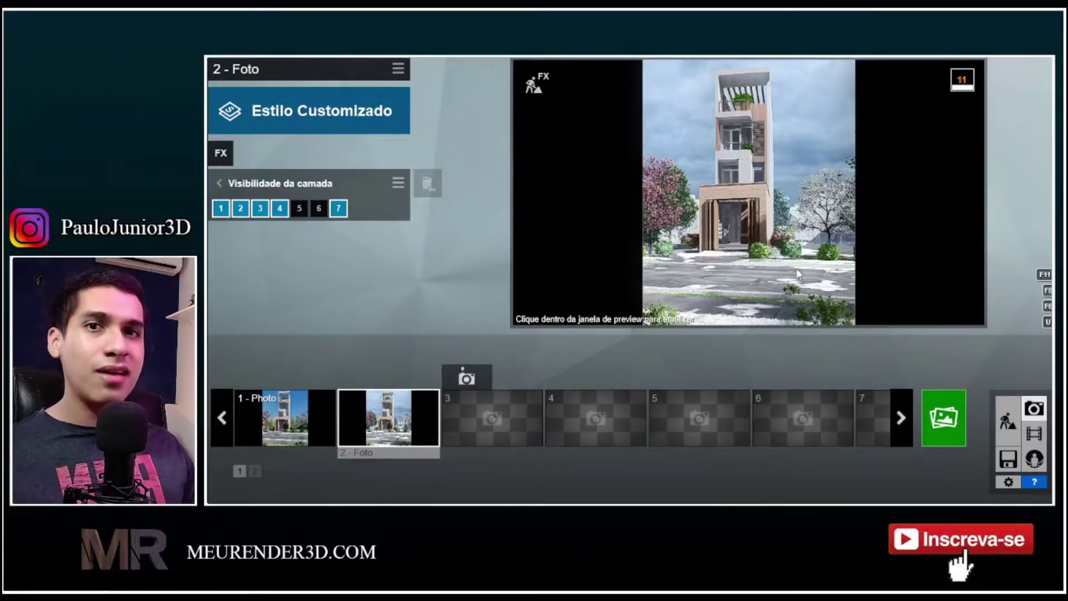
{"action": "key", "text": "shift+1"}
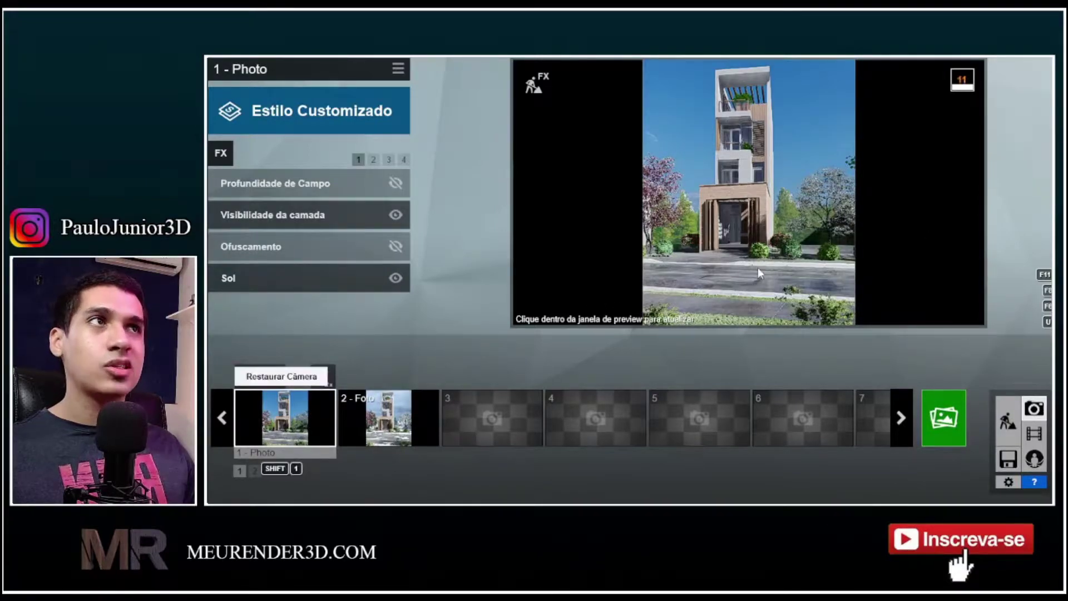
Return to the build scene, hide the back3 layer and show the back1 layer.
{"action": "left_click", "coordinate": [1005, 424]}
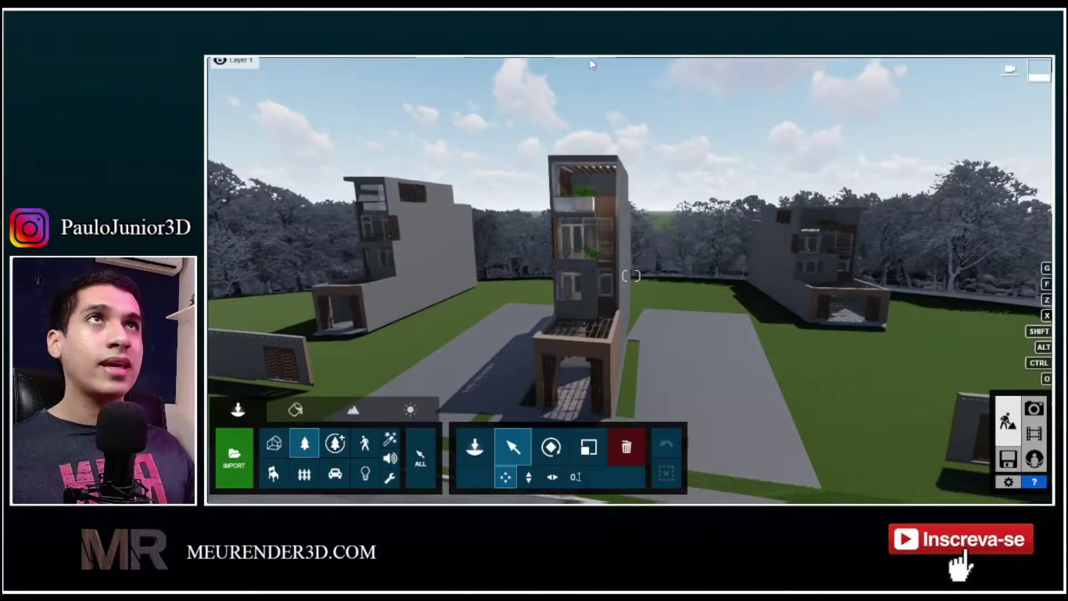
{"action": "left_click", "coordinate": [566, 60]}
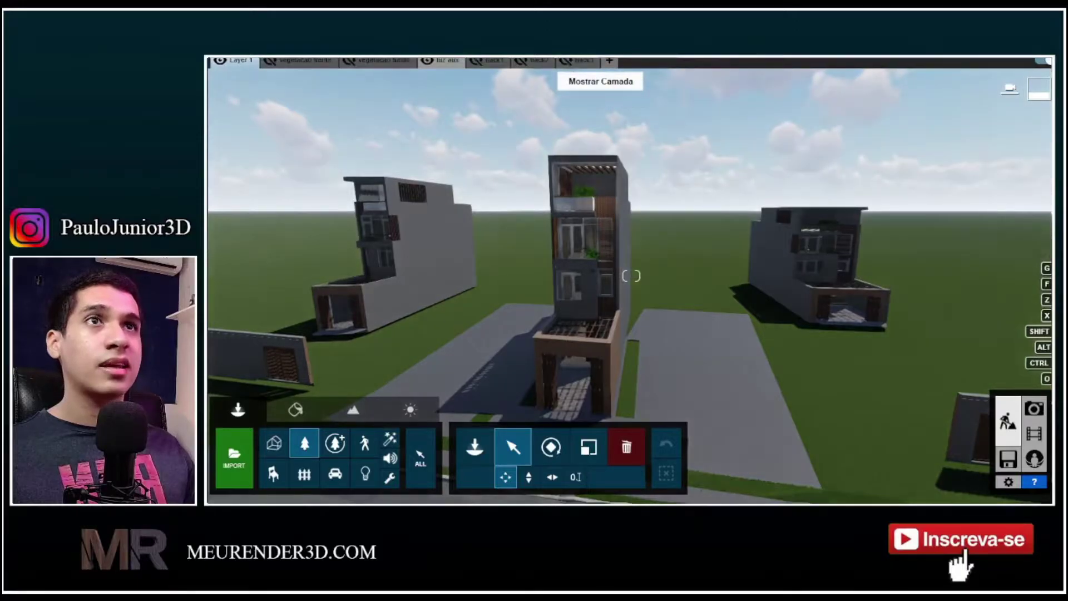
{"action": "key", "text": "s"}
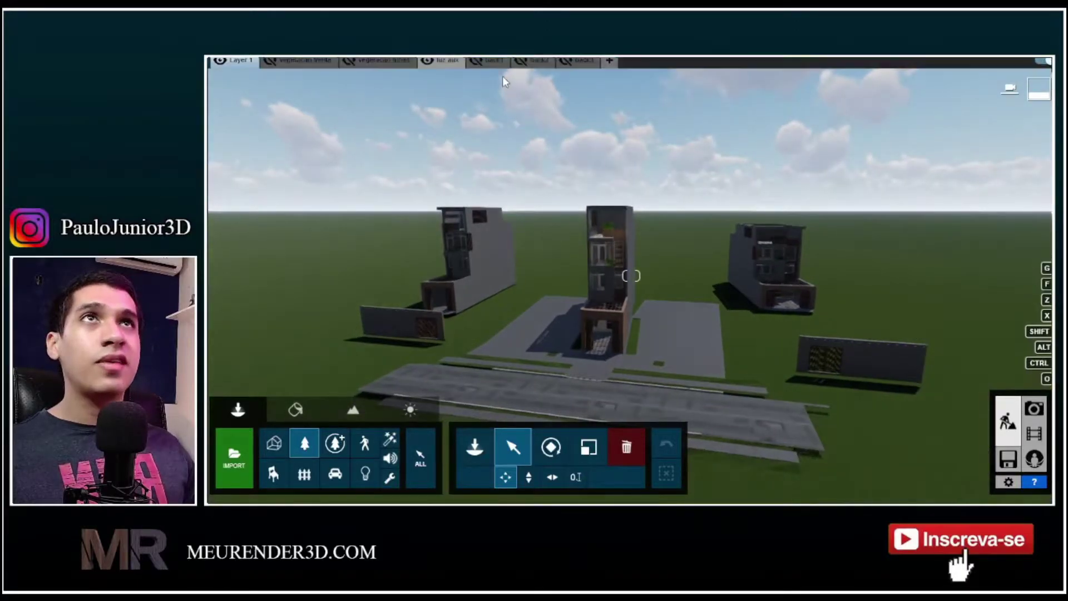
{"action": "left_click", "coordinate": [476, 61]}
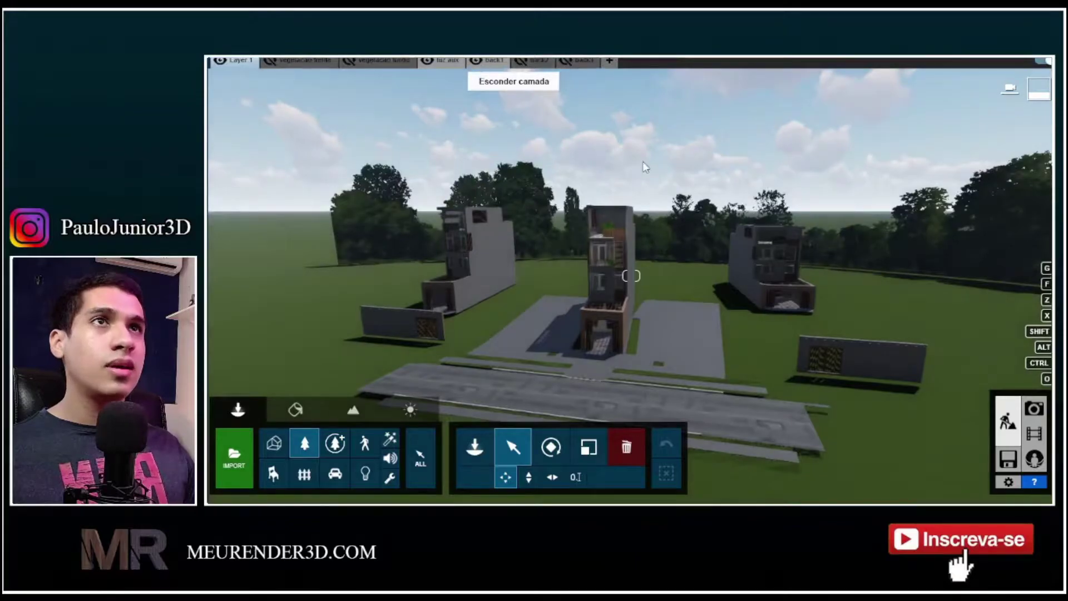
Try lowering the Background_01 tree backdrop behind the houses with vertical movement.
{"action": "key", "text": "w"}
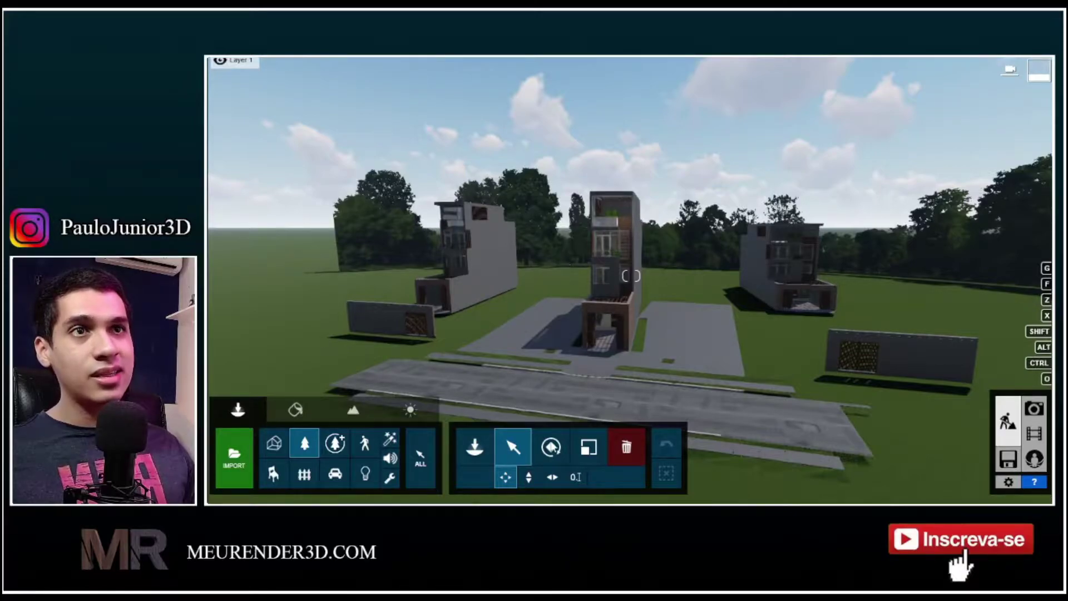
{"action": "left_click", "coordinate": [281, 443]}
{"action": "left_click", "coordinate": [531, 478]}
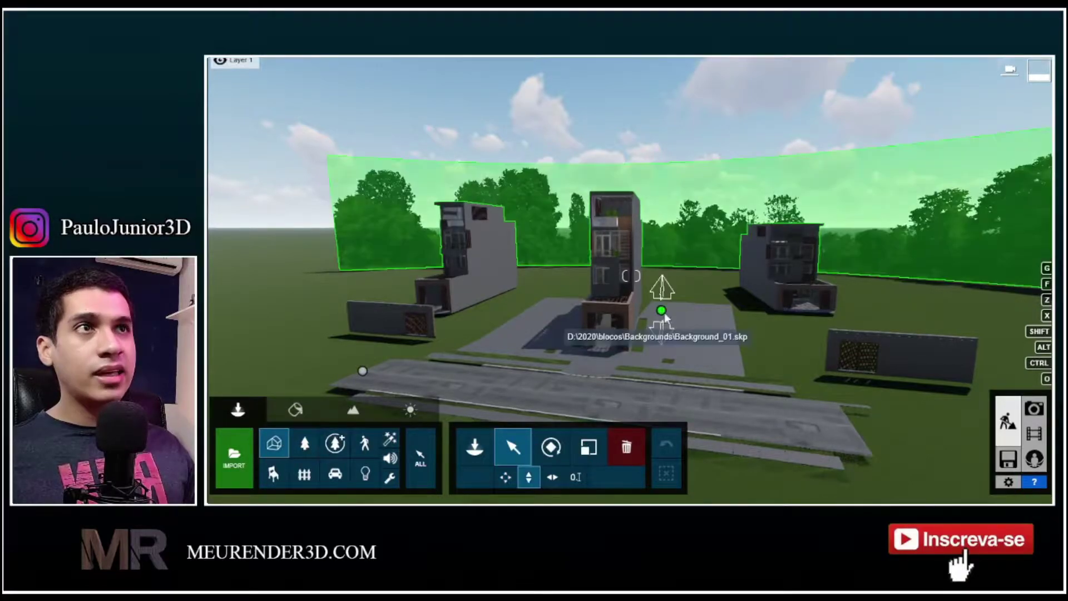
{"action": "left_click", "coordinate": [663, 312]}
{"action": "left_click_drag", "start_coordinate": [661, 309], "coordinate": [671, 502]}
{"action": "left_click_drag", "start_coordinate": [662, 309], "coordinate": [662, 309]}
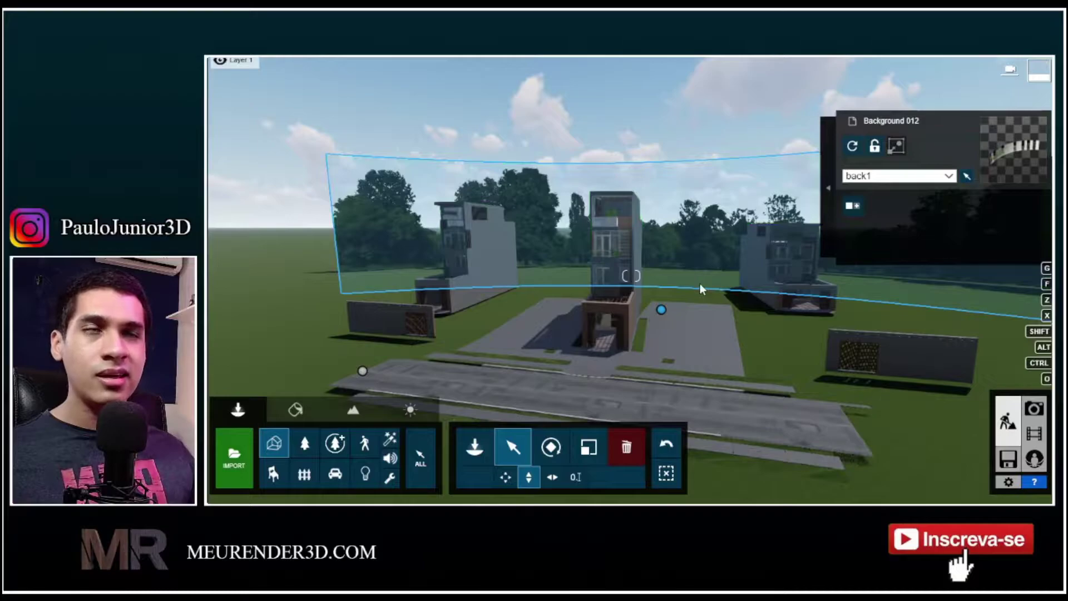
{"action": "right_click_drag", "start_coordinate": [700, 282], "coordinate": [704, 282]}
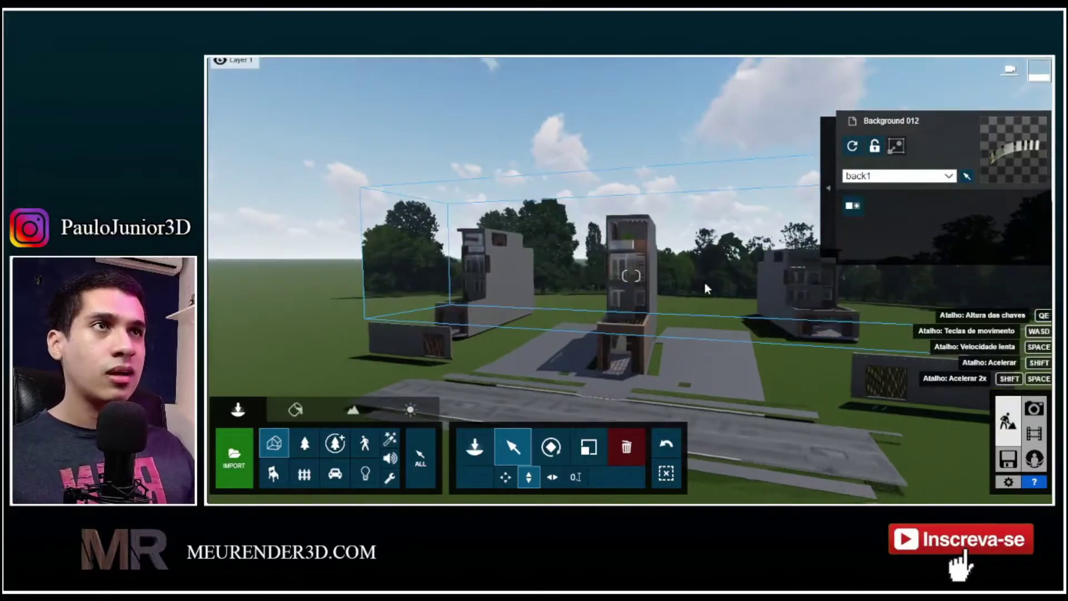
Hide the back1 layer and show the back2 layer in the build scene.
{"action": "left_click", "coordinate": [1034, 412]}
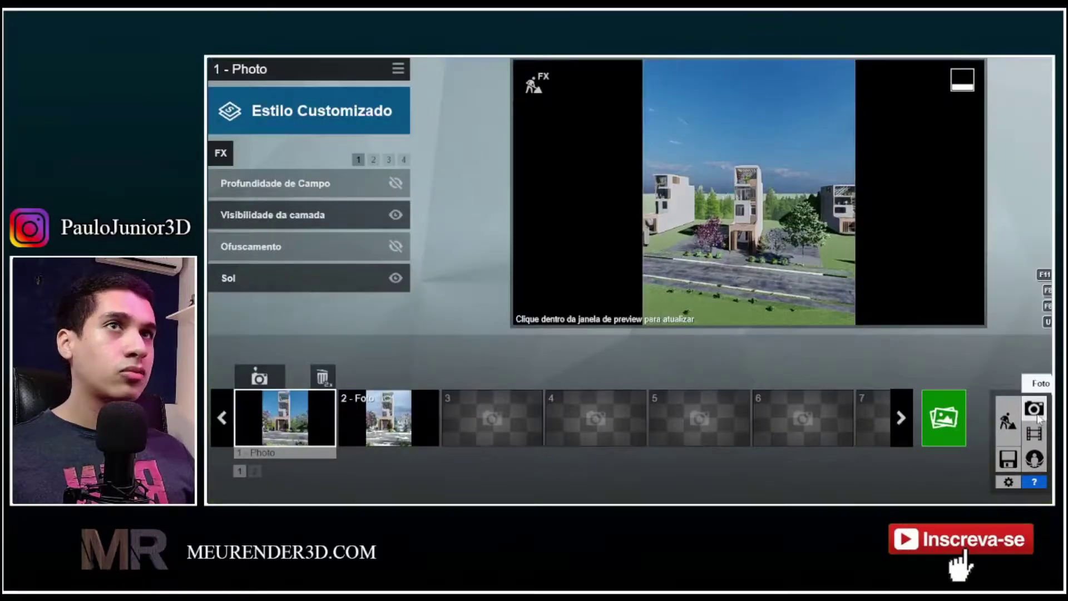
{"action": "left_click", "coordinate": [1006, 421]}
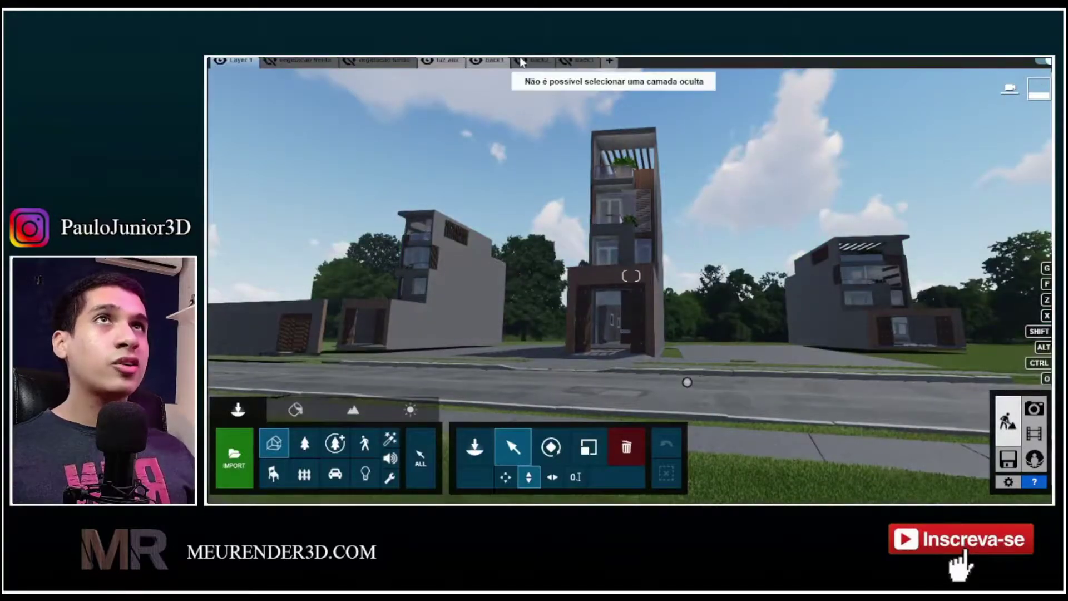
{"action": "left_click", "coordinate": [476, 60]}
{"action": "left_click", "coordinate": [523, 61]}
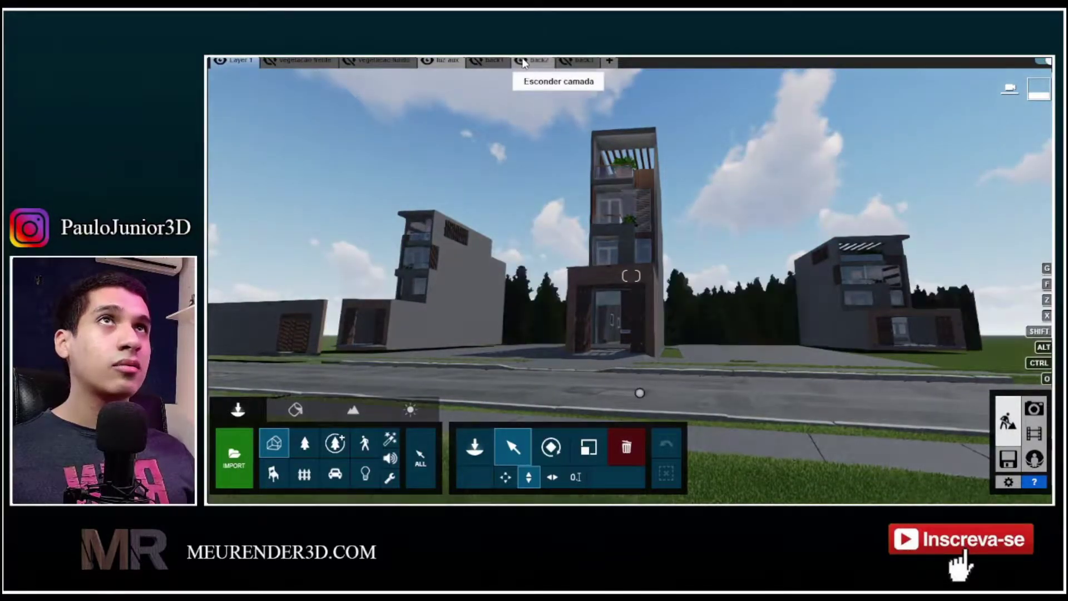
{"action": "right_click_drag", "start_coordinate": [640, 211], "coordinate": [702, 264]}
{"action": "right_click_drag", "start_coordinate": [633, 257], "coordinate": [663, 239]}
{"action": "key", "text": "q"}
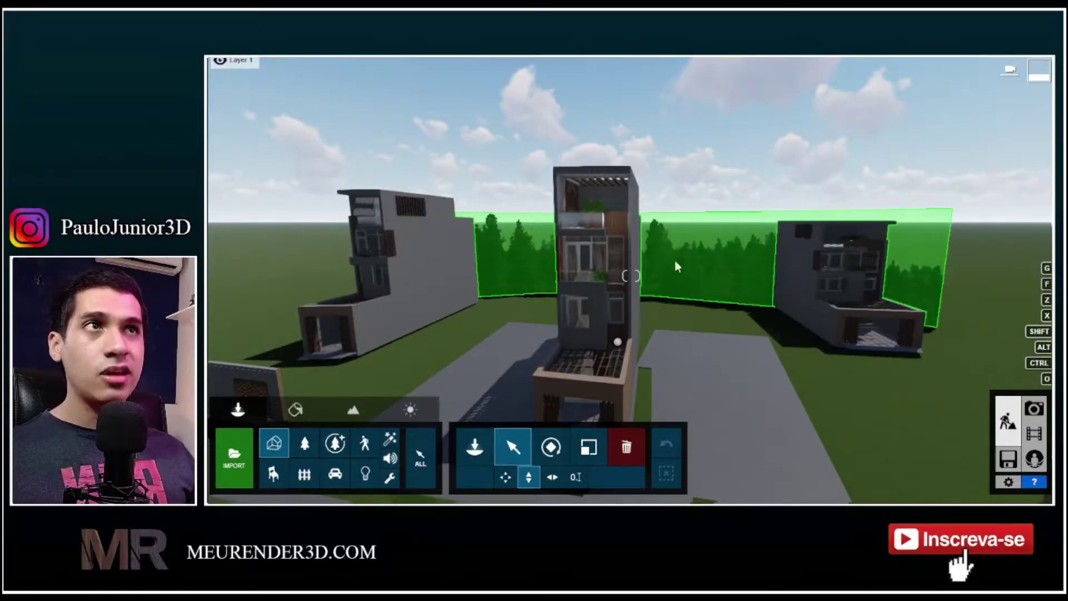
Check the first photo and inspect the back2 forest backdrop from above in the build scene.
{"action": "left_click", "coordinate": [1033, 409]}
{"action": "left_click", "coordinate": [281, 427]}
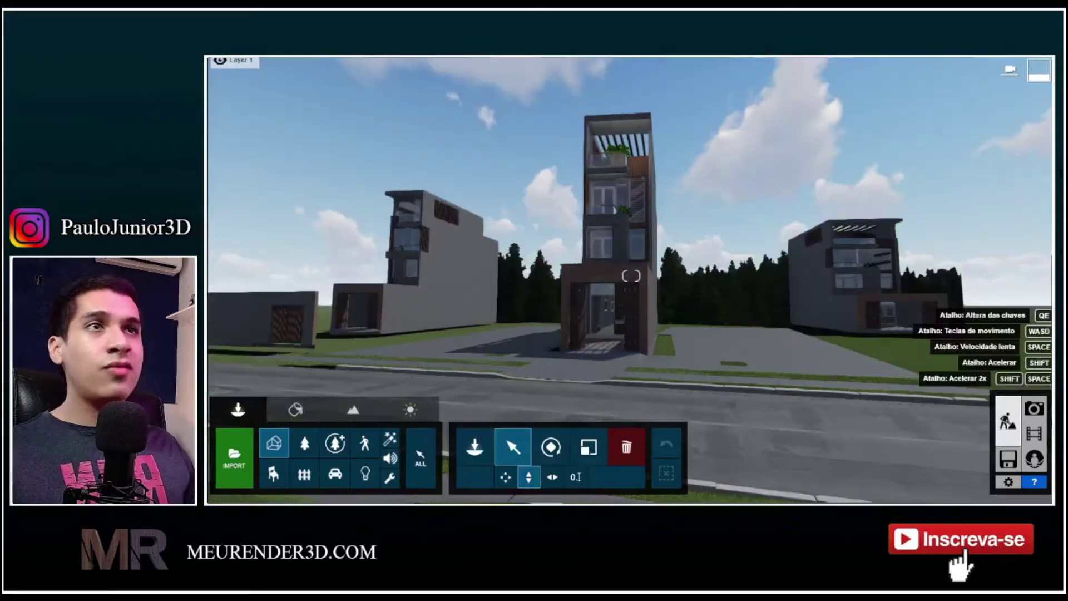
{"action": "key", "text": "q"}
{"action": "right_click_drag", "start_coordinate": [788, 239], "coordinate": [789, 282]}
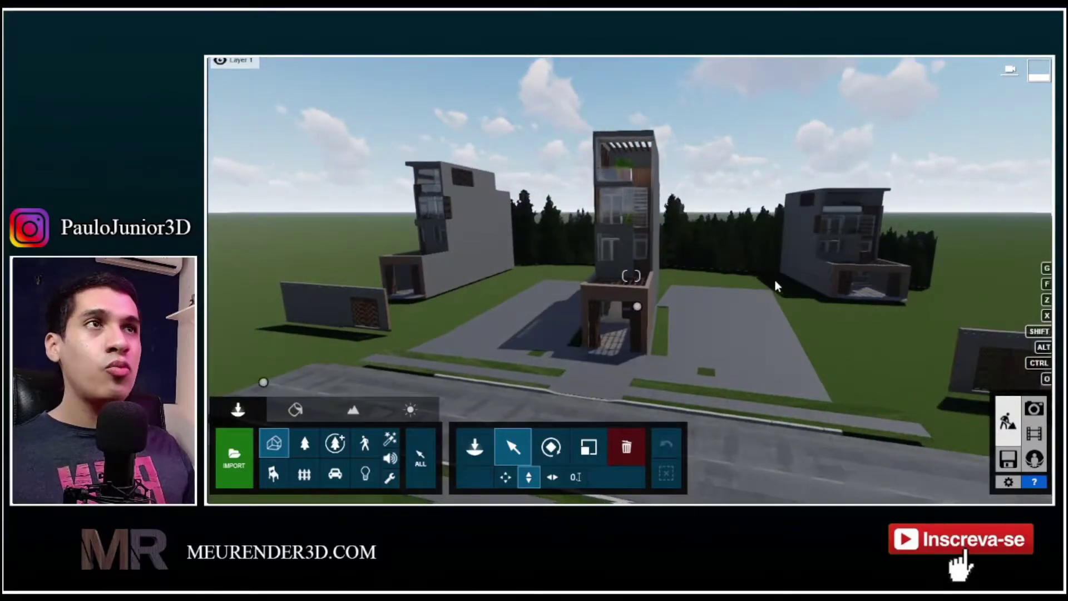
{"action": "left_click", "coordinate": [520, 61]}
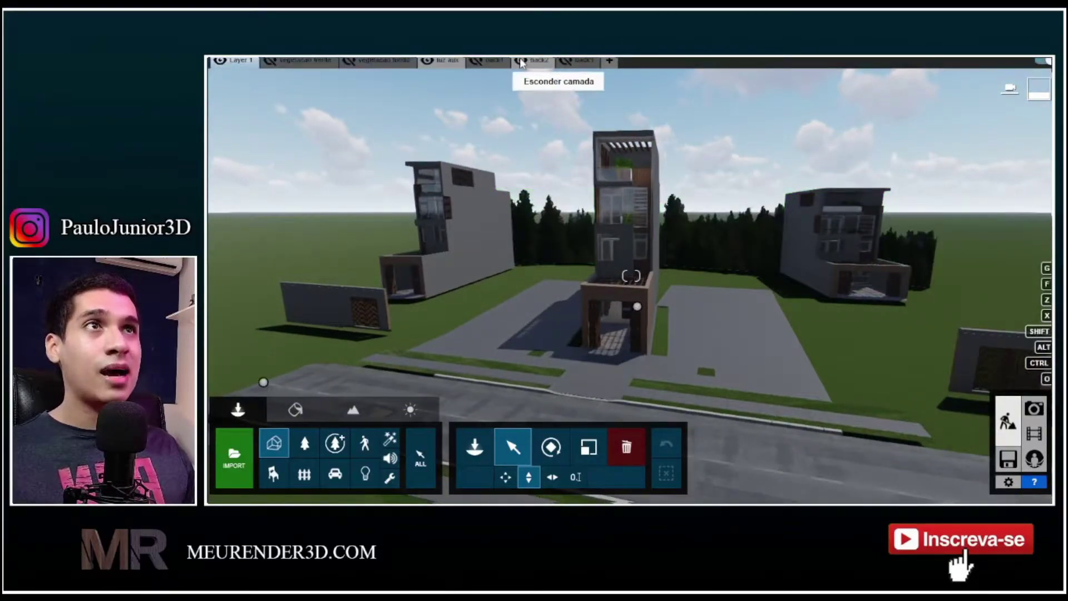
{"action": "key", "text": "w"}
{"action": "right_click_drag", "start_coordinate": [811, 166], "coordinate": [810, 191]}
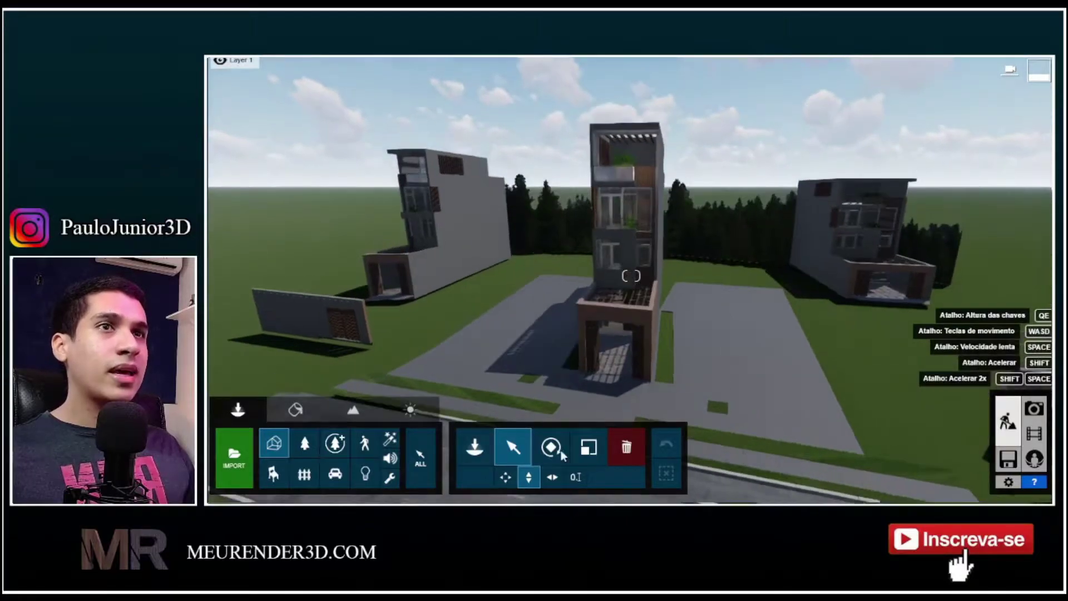
Try to resize the Forest+background backdrop on the back2 layer.
{"action": "left_click", "coordinate": [551, 477]}
{"action": "left_click", "coordinate": [641, 312]}
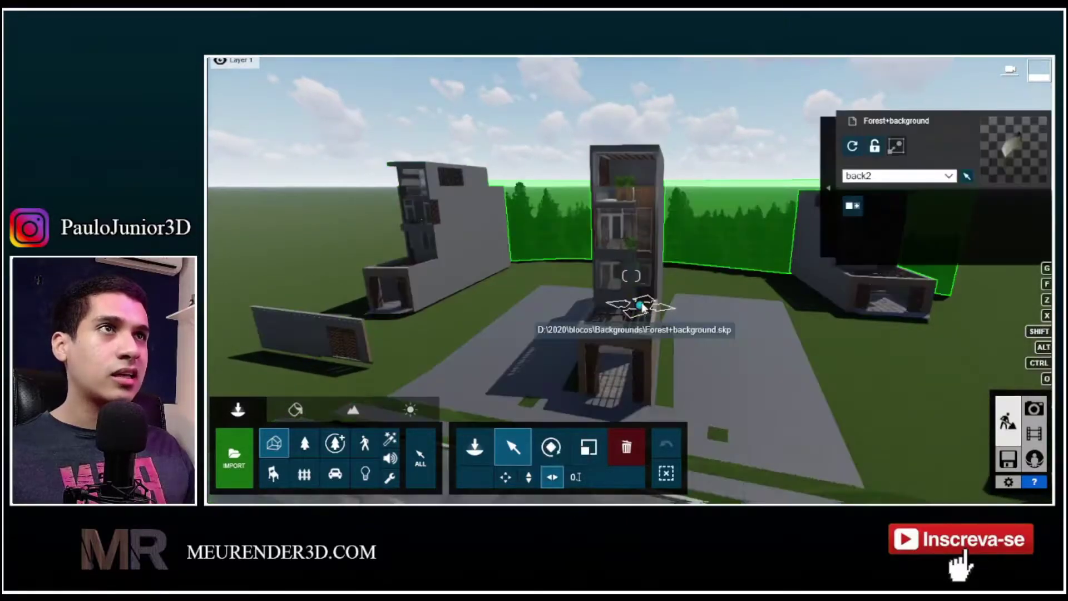
{"action": "key", "text": "l"}
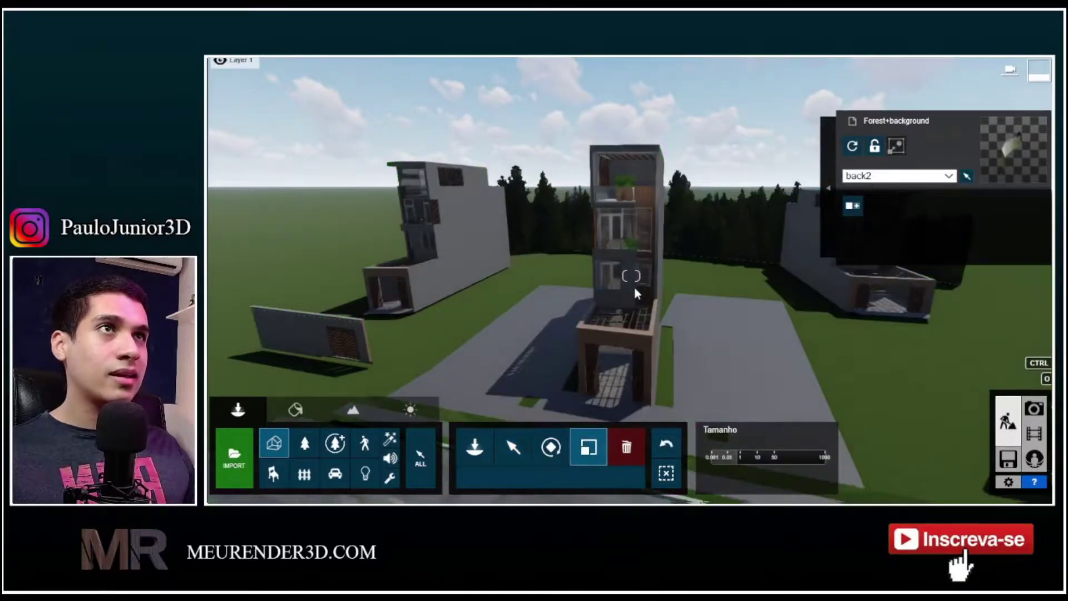
Place an Australian Willow Medium tree from page 4 of the broadleaf library behind the paved lot beside the house.
{"action": "left_click", "coordinate": [305, 443]}
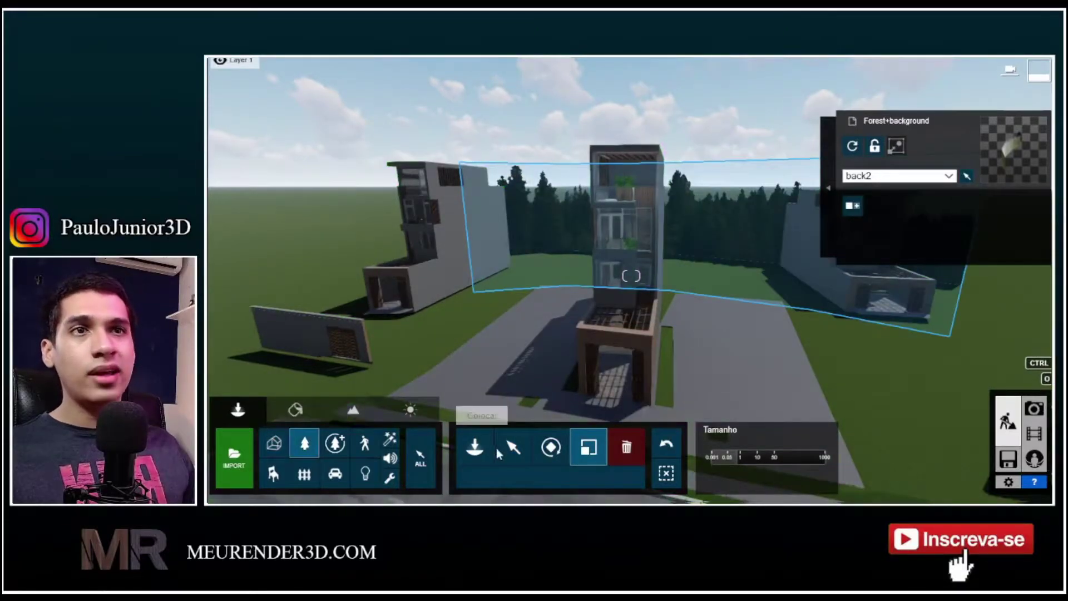
{"action": "left_click", "coordinate": [474, 451]}
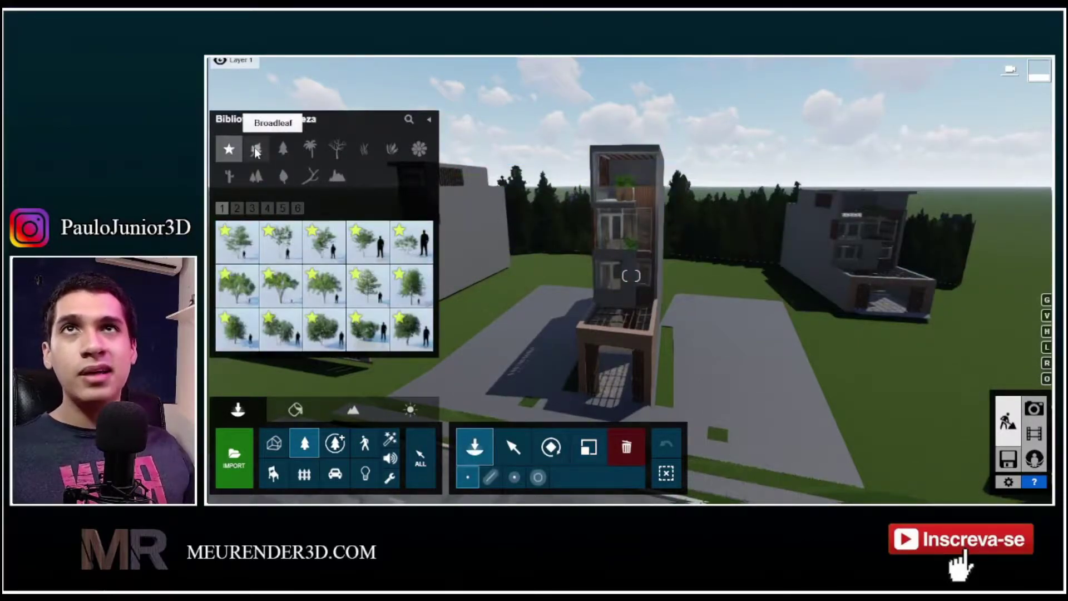
{"action": "left_click", "coordinate": [248, 208]}
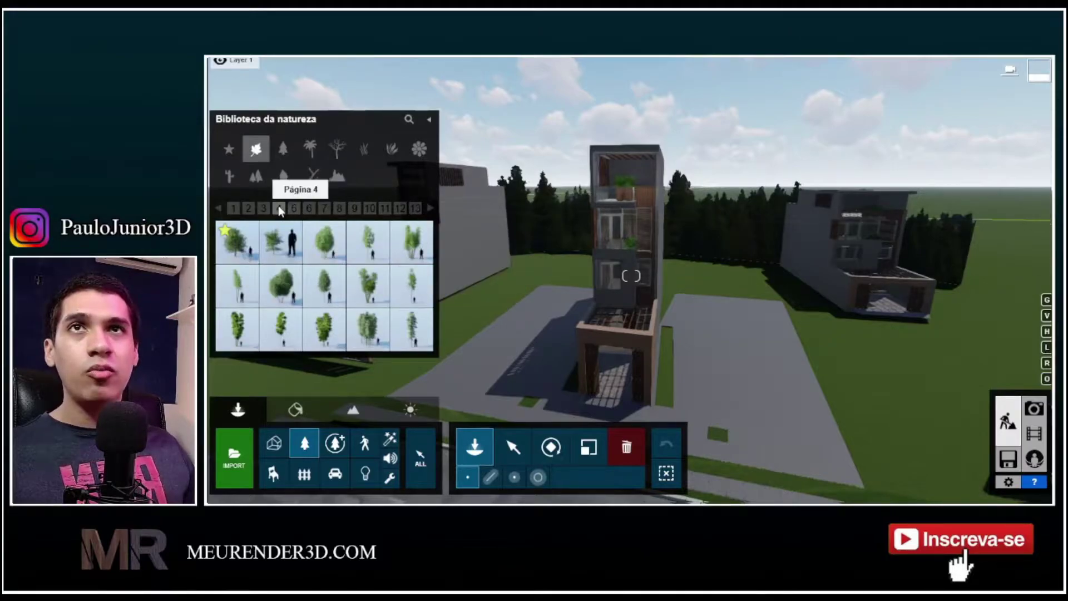
{"action": "mouse_move", "coordinate": [248, 251]}
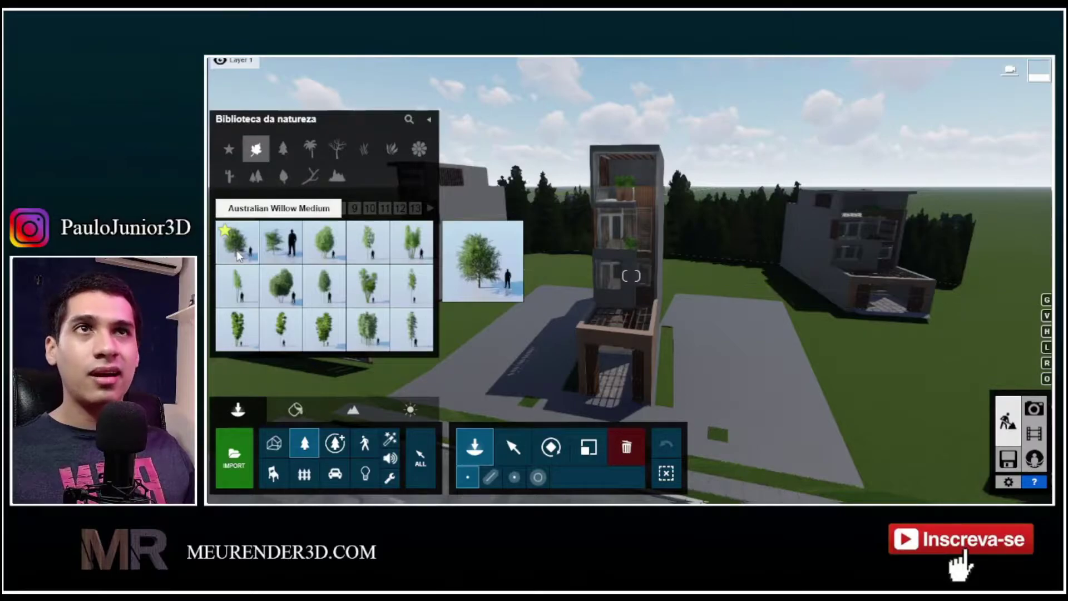
{"action": "left_click", "coordinate": [238, 255]}
{"action": "key", "text": "q"}
{"action": "key", "text": "d"}
{"action": "right_click_drag", "start_coordinate": [717, 275], "coordinate": [718, 295]}
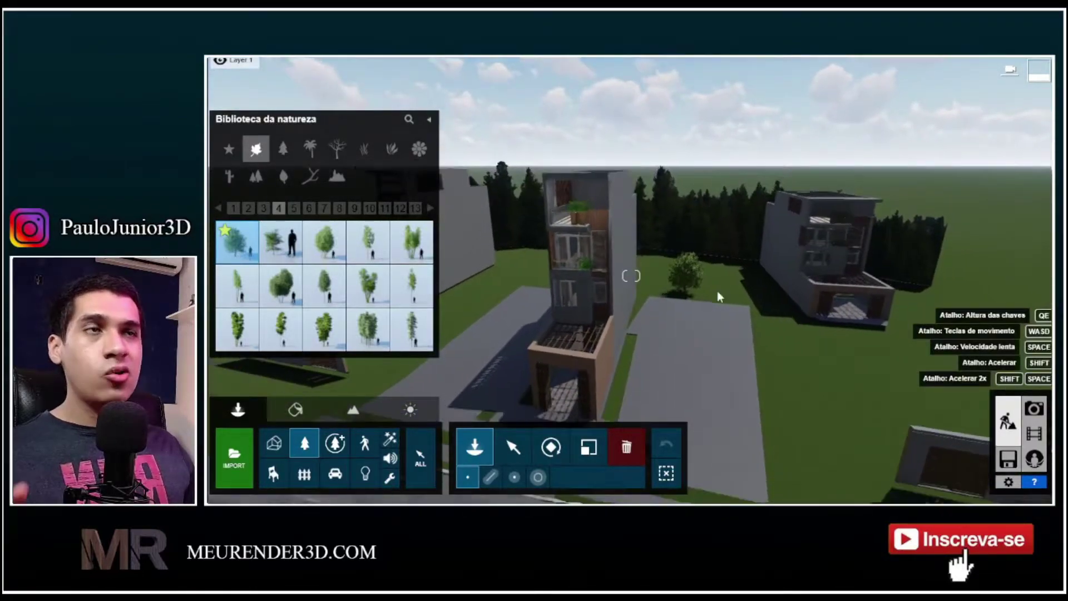
Try placing a single Australian Willow Medium tree at the rear end of the paved lot beside the townhouse.
{"action": "left_click", "coordinate": [716, 291]}
{"action": "left_click_drag", "start_coordinate": [699, 318], "coordinate": [692, 323]}
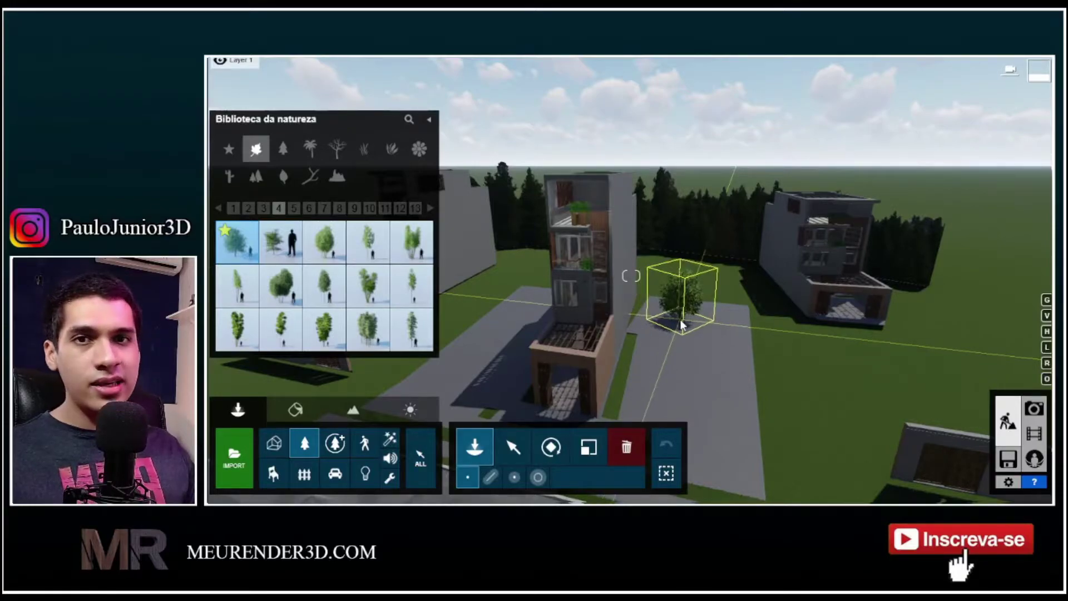
{"action": "left_click", "coordinate": [680, 319]}
Mass-place a line of Australian Willow Medium trees diagonally across the lawn behind the paved lot, between the neighbouring houses.
{"action": "key", "text": "w"}
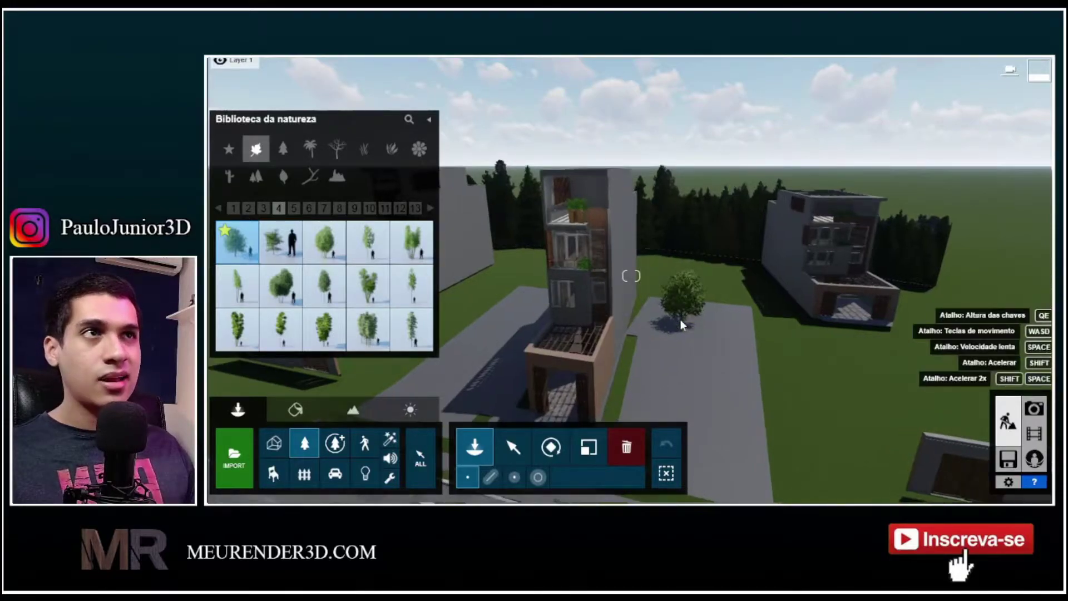
{"action": "key", "text": "w"}
{"action": "right_click_drag", "start_coordinate": [659, 288], "coordinate": [613, 291]}
{"action": "key", "text": "w"}
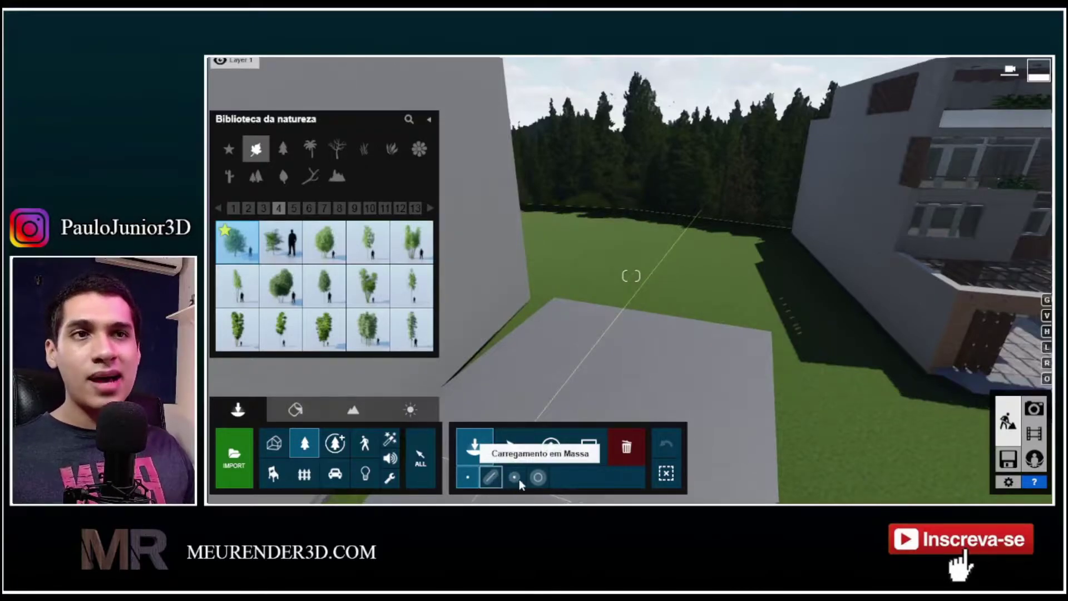
{"action": "left_click", "coordinate": [539, 478]}
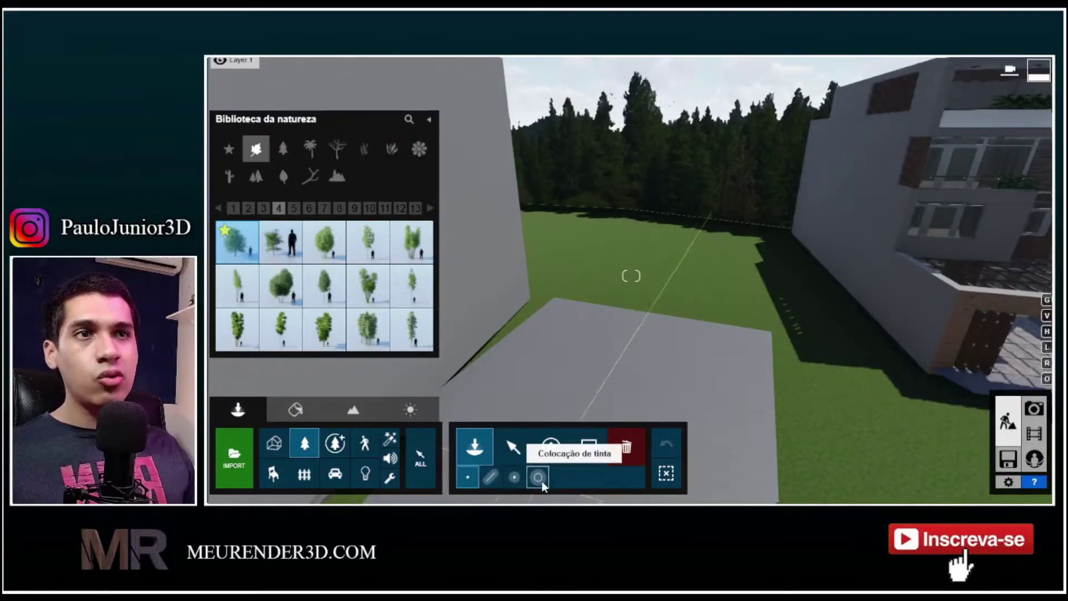
{"action": "left_click", "coordinate": [489, 476]}
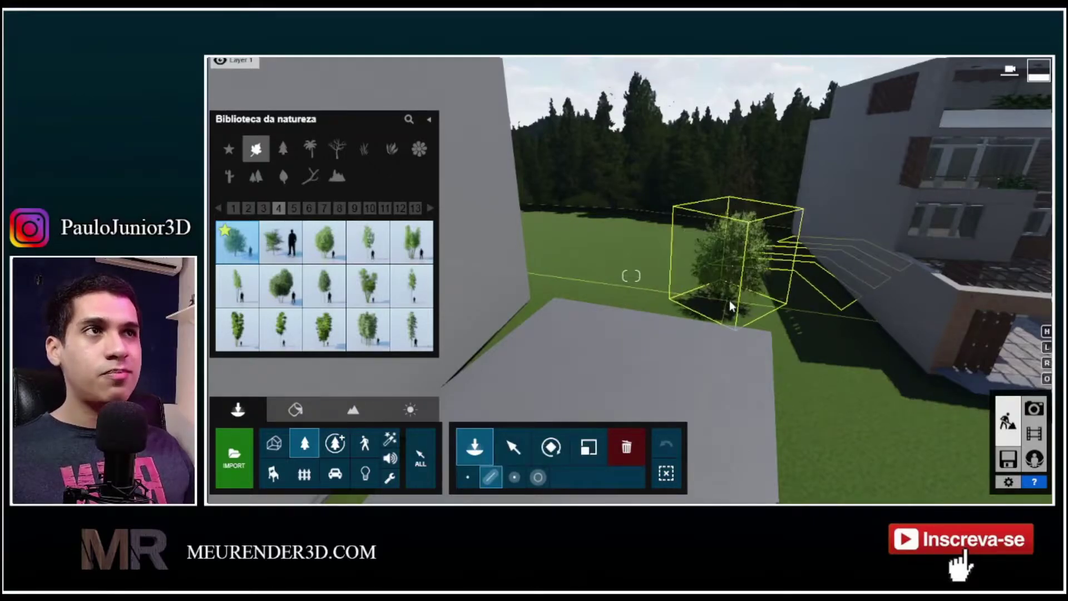
{"action": "left_click", "coordinate": [757, 300]}
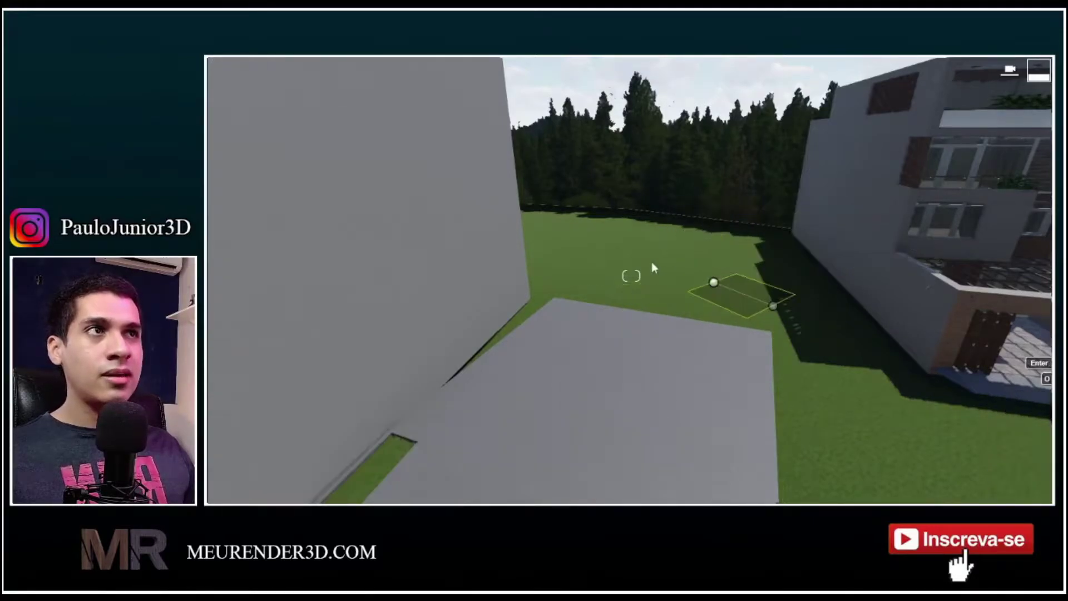
{"action": "left_click", "coordinate": [523, 218]}
{"action": "right_click_drag", "start_coordinate": [522, 218], "coordinate": [486, 158]}
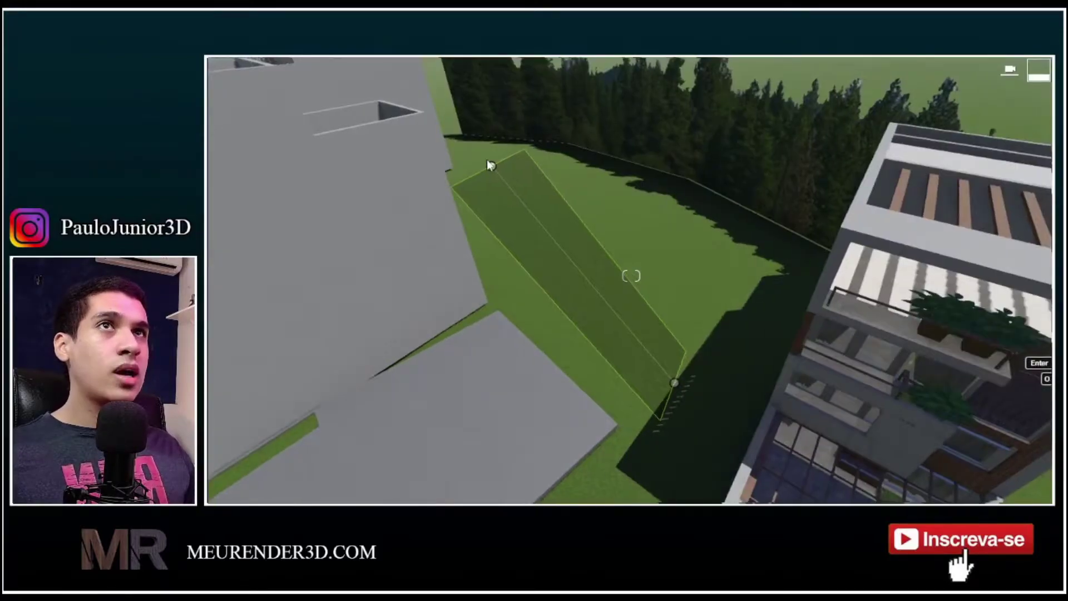
{"action": "left_click", "coordinate": [485, 158]}
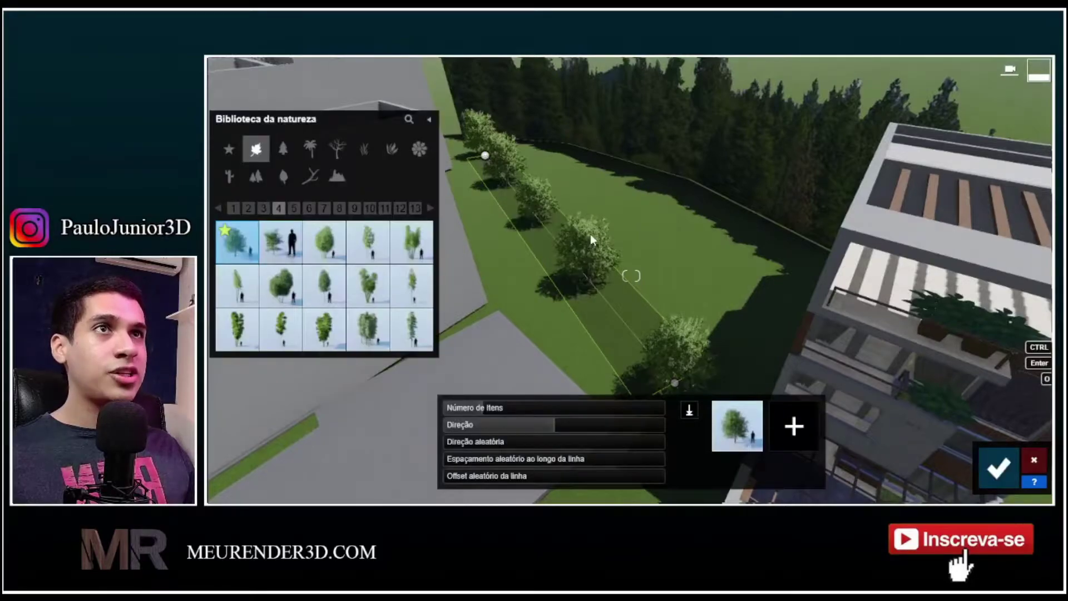
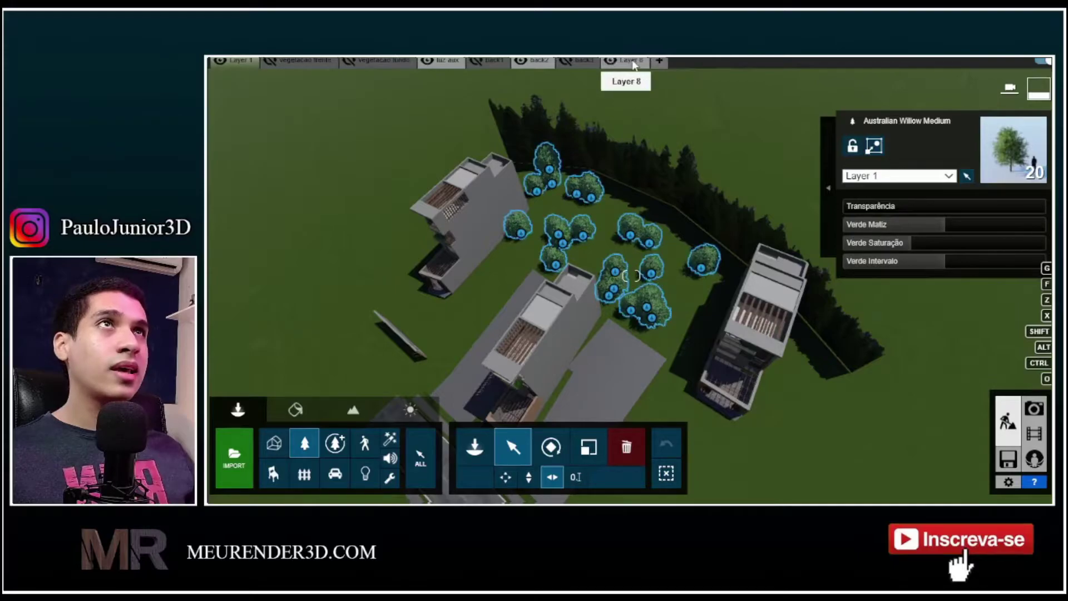
Rename Layer 8 as "veg fundo 2".
{"action": "double_click", "coordinate": [627, 60]}
{"action": "left_click_drag", "start_coordinate": [275, 116], "coordinate": [244, 119]}
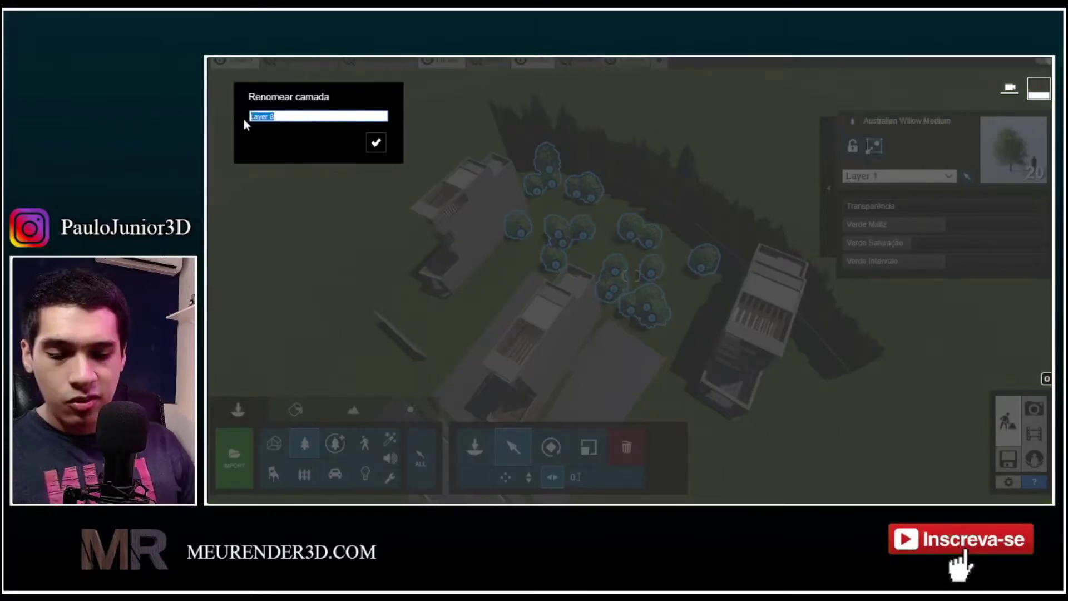
{"action": "key", "text": "BackSpace"}
{"action": "type", "text": "veg "}
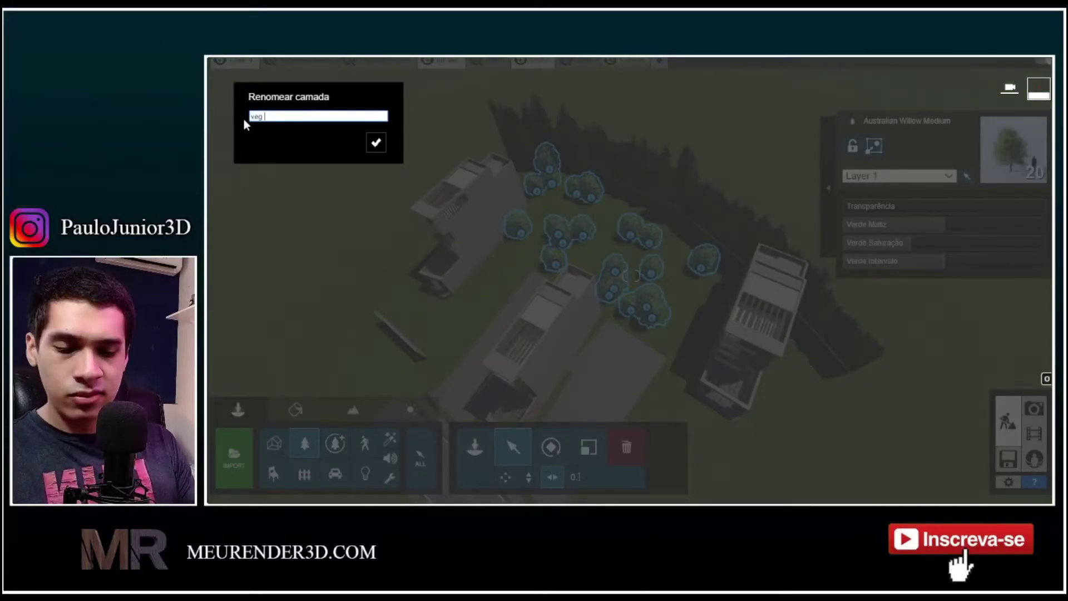
{"action": "type", "text": "fundo 2"}
{"action": "key", "text": "Return"}
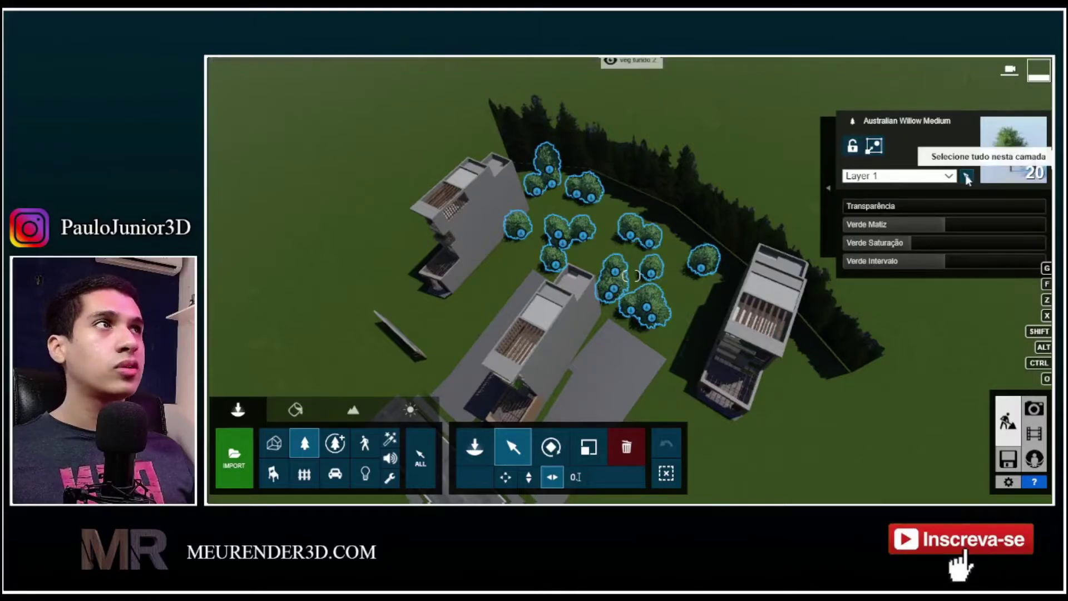
Move the selected Australian Willow Medium trees to the veg fundo 2 layer and hide that layer.
{"action": "left_click", "coordinate": [917, 176]}
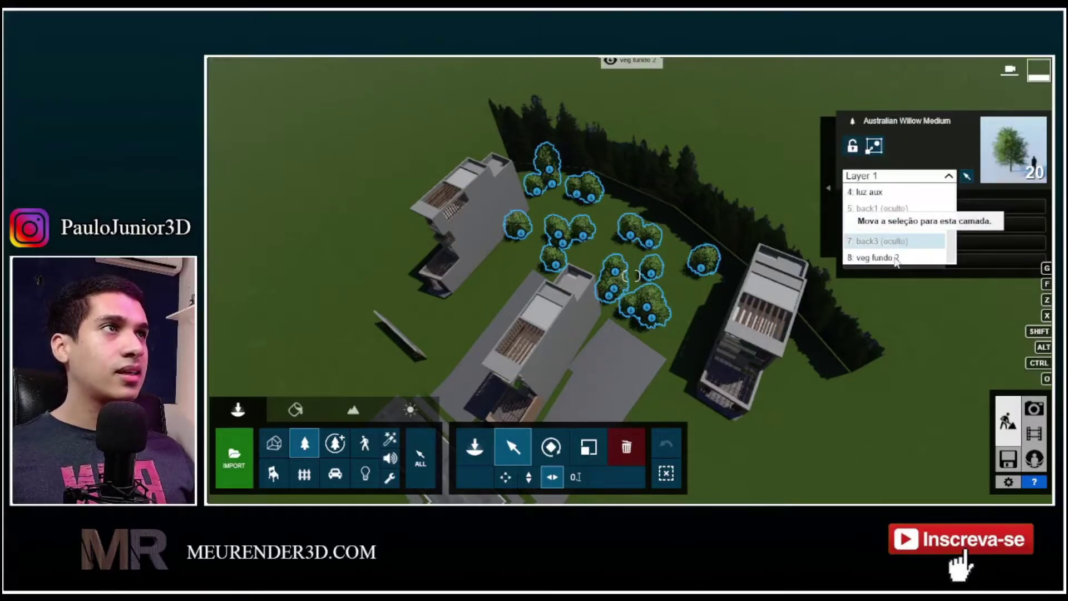
{"action": "left_click", "coordinate": [895, 258]}
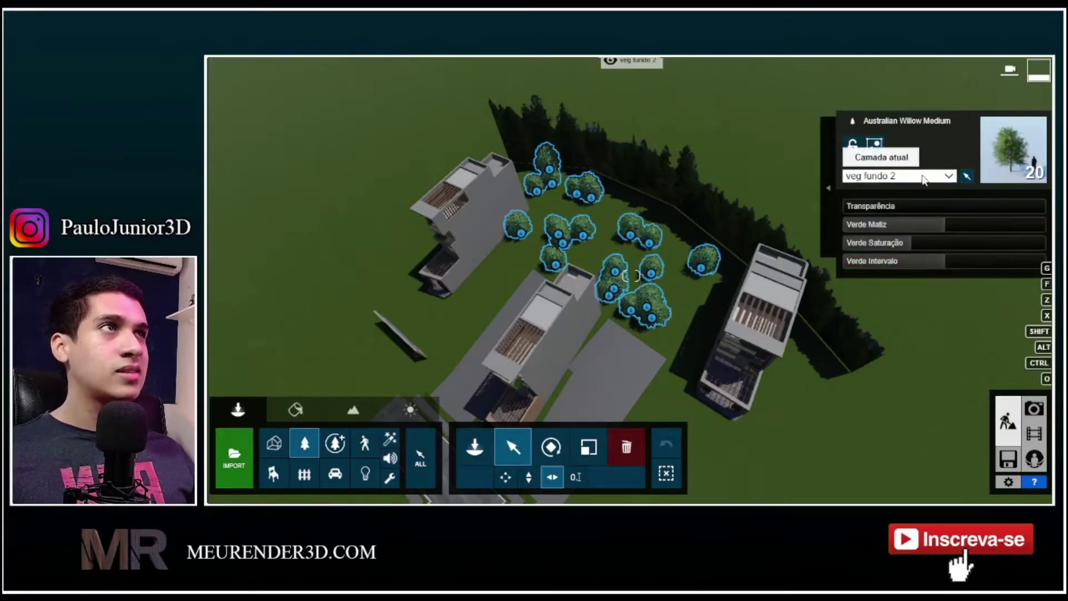
{"action": "right_click_drag", "start_coordinate": [579, 283], "coordinate": [572, 236]}
{"action": "mouse_move", "coordinate": [240, 67]}
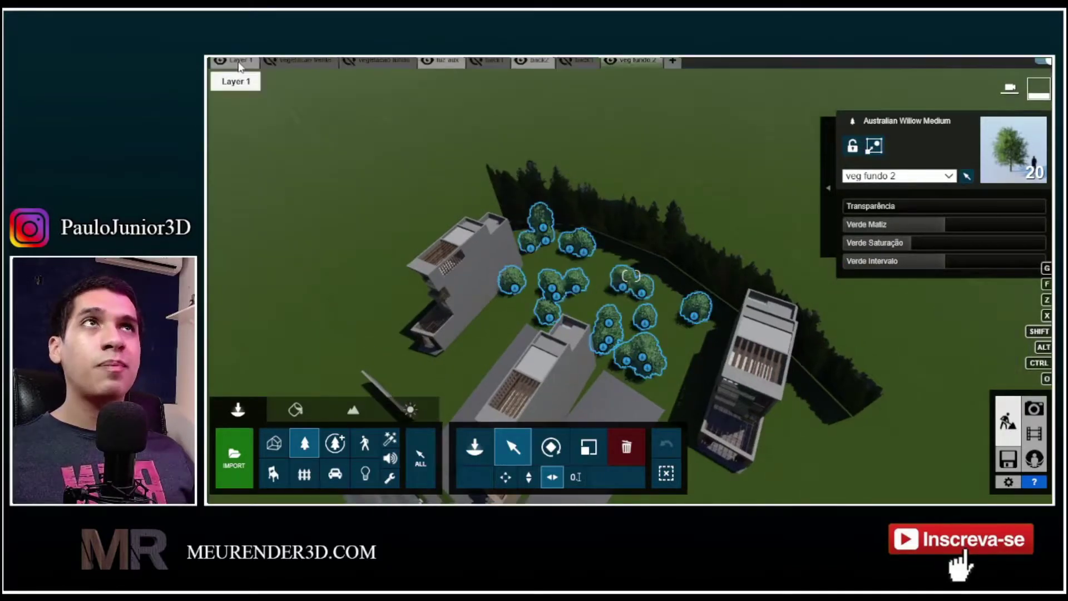
{"action": "left_click", "coordinate": [610, 60]}
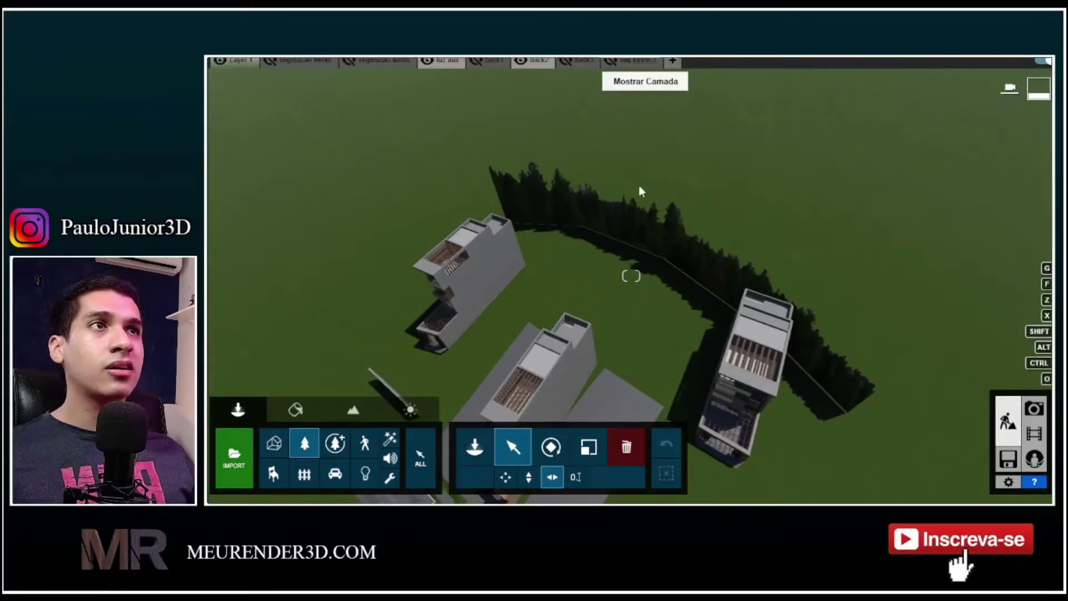
Compare the first photo with the veg fundo 2 layer switched off and on in its layer visibility effect.
{"action": "left_click", "coordinate": [1034, 409]}
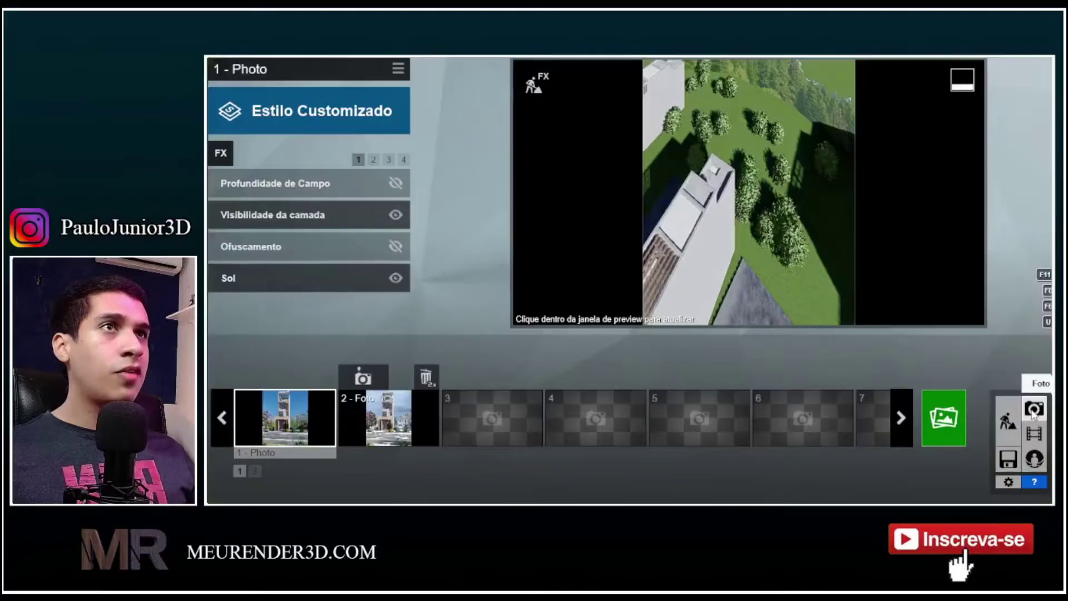
{"action": "left_click", "coordinate": [299, 416]}
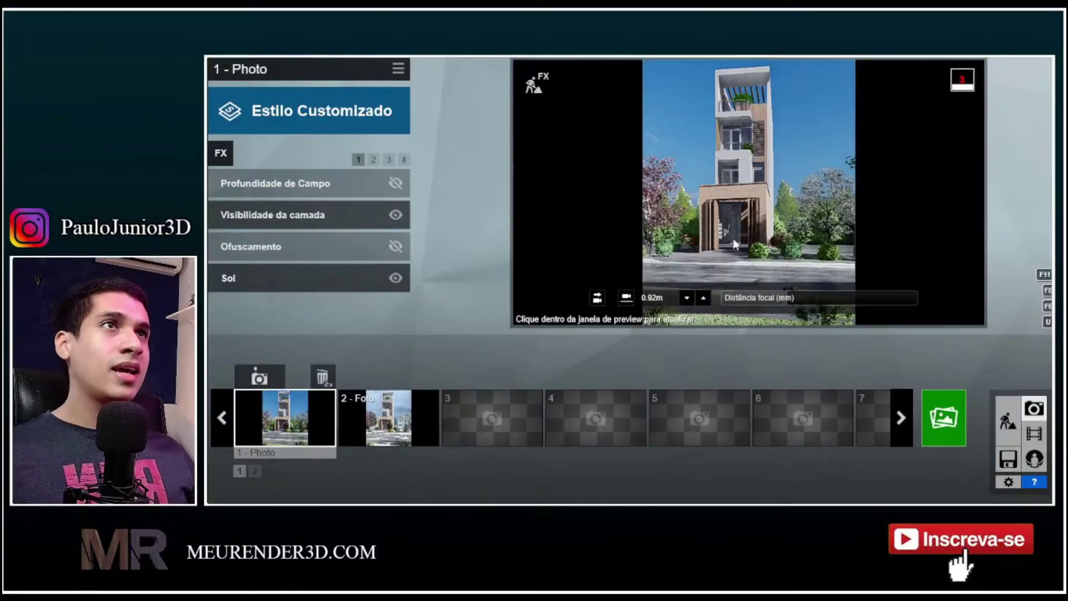
{"action": "left_click", "coordinate": [274, 216]}
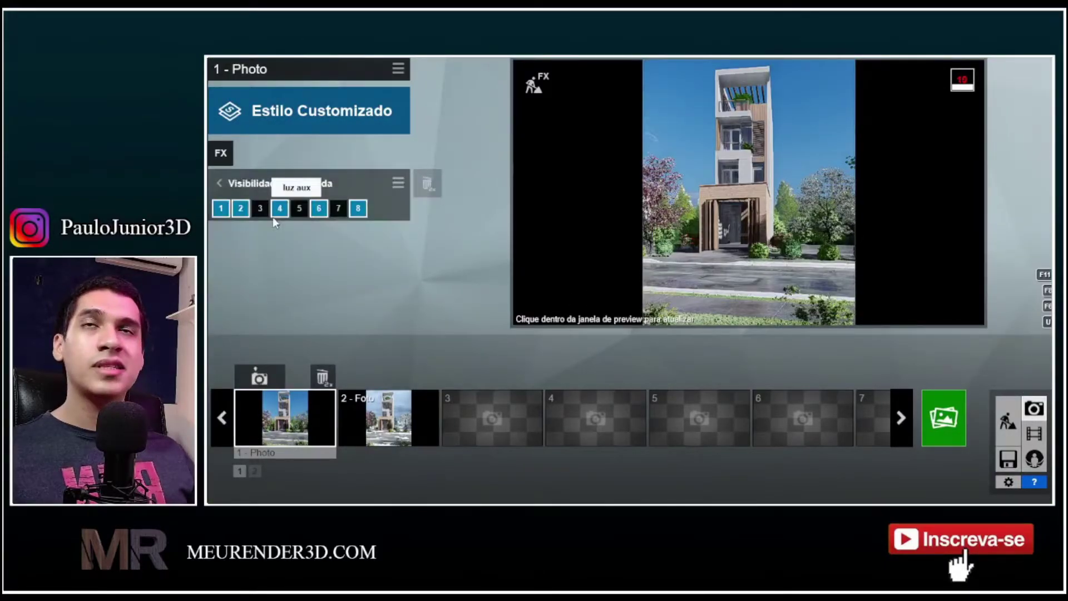
{"action": "left_click", "coordinate": [357, 209]}
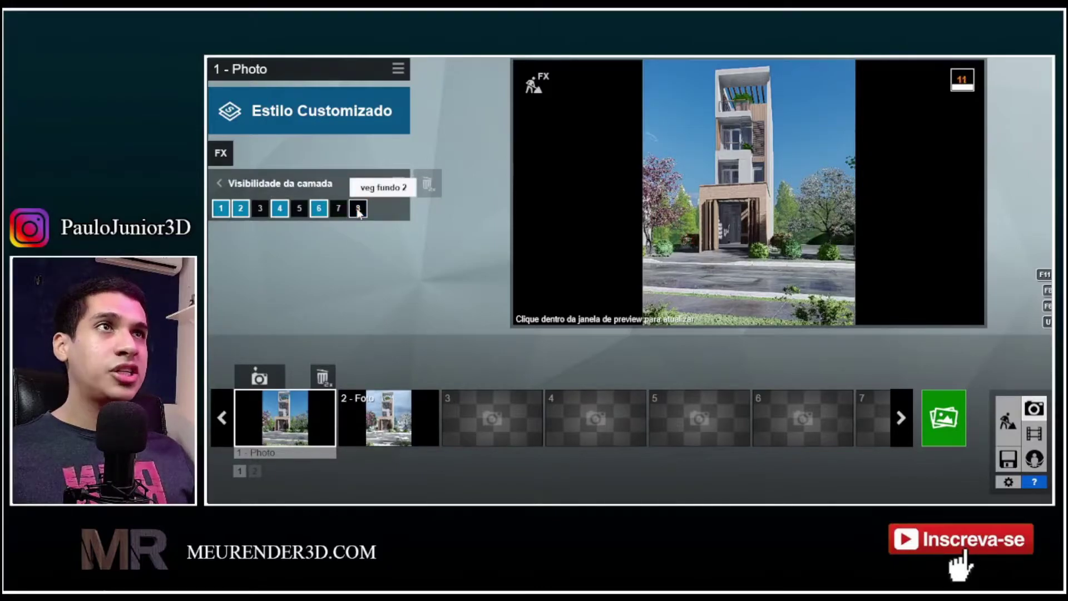
{"action": "left_click", "coordinate": [358, 209]}
{"action": "left_click", "coordinate": [357, 209]}
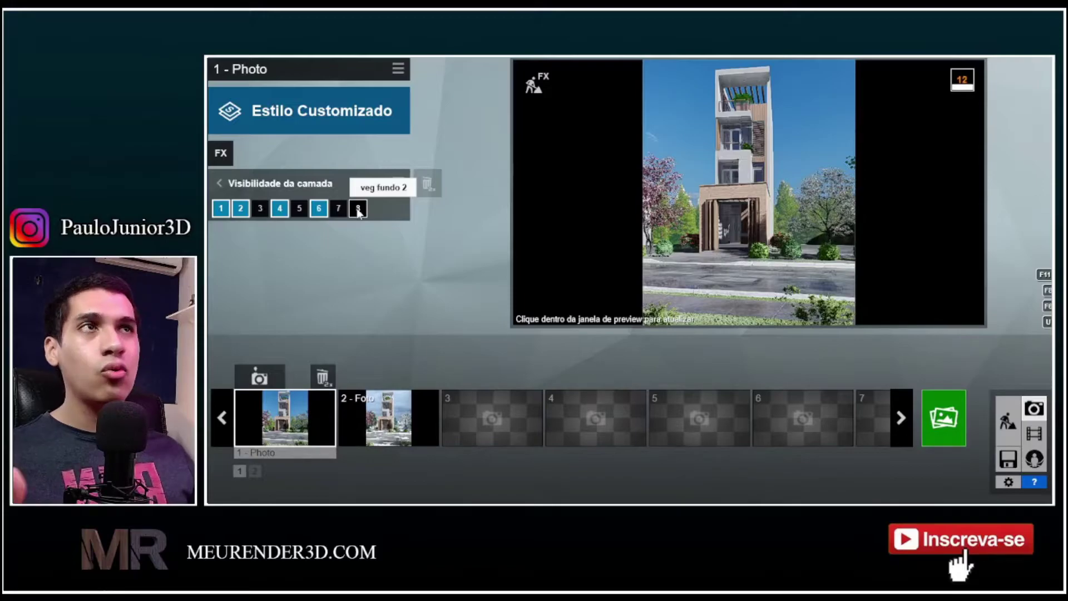
{"action": "left_click", "coordinate": [357, 209]}
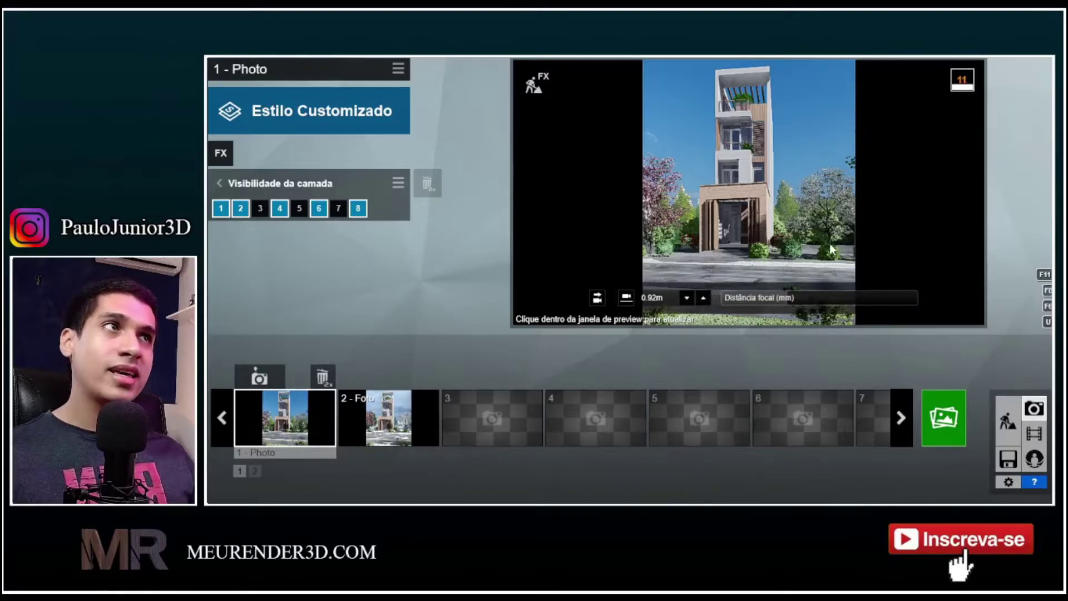
Return to the build scene and show the veg fundo 2 layer behind the townhouse.
{"action": "left_click", "coordinate": [1007, 421]}
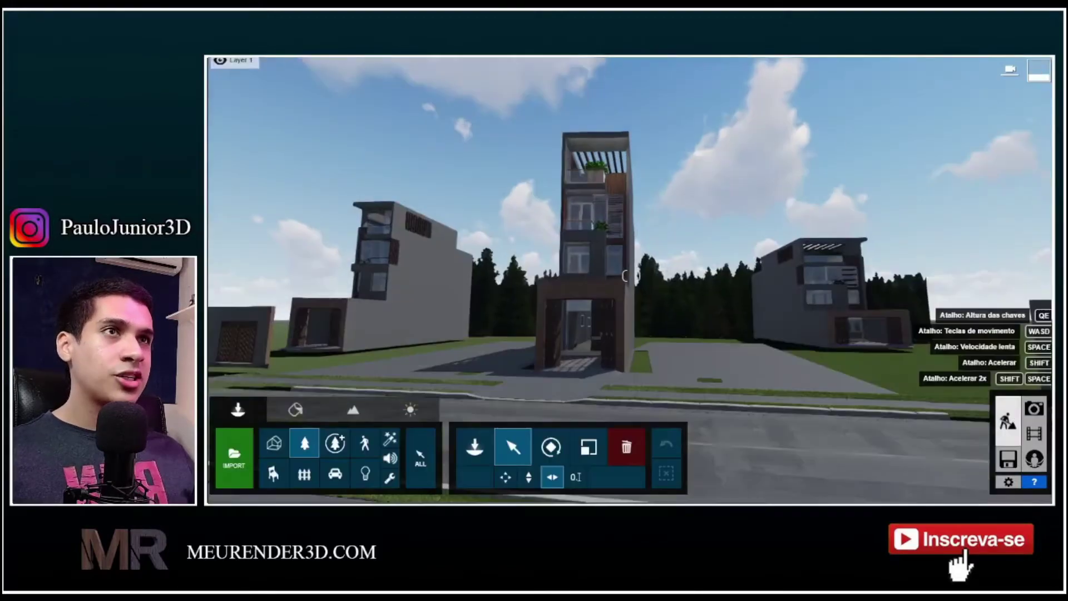
{"action": "right_click_drag", "start_coordinate": [712, 335], "coordinate": [706, 356]}
{"action": "key", "text": "q"}
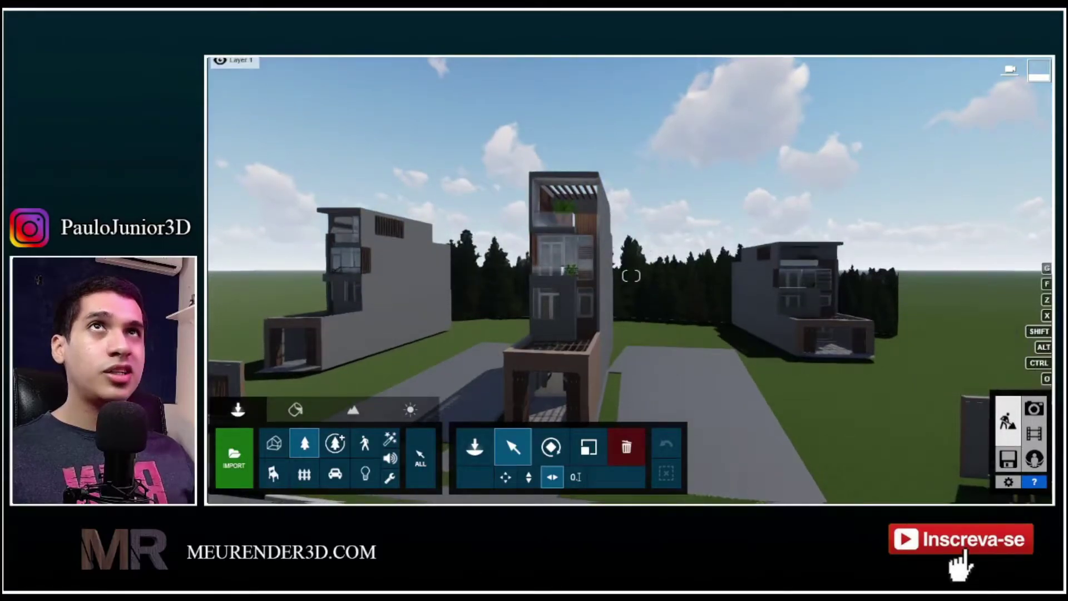
{"action": "left_click", "coordinate": [613, 62]}
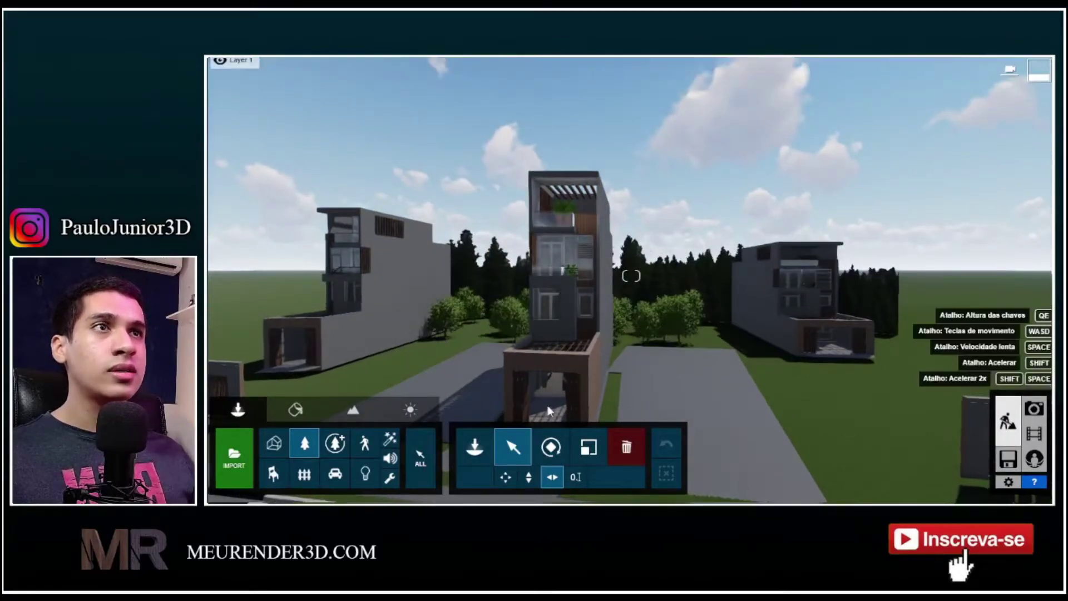
{"action": "key", "text": "w"}
{"action": "key", "text": "d"}
Reposition a willow tree behind the paved lot and duplicate a neighbouring one closer to the townhouse.
{"action": "left_click_drag", "start_coordinate": [671, 348], "coordinate": [710, 350]}
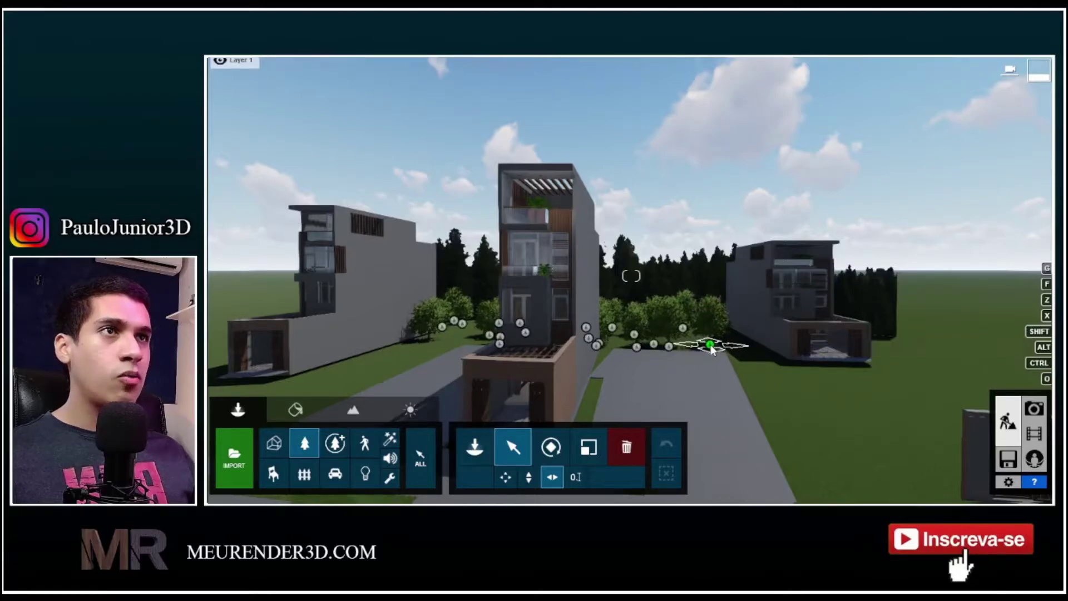
{"action": "key", "text": "q"}
{"action": "right_click_drag", "start_coordinate": [710, 349], "coordinate": [714, 395]}
{"action": "key", "text": "q"}
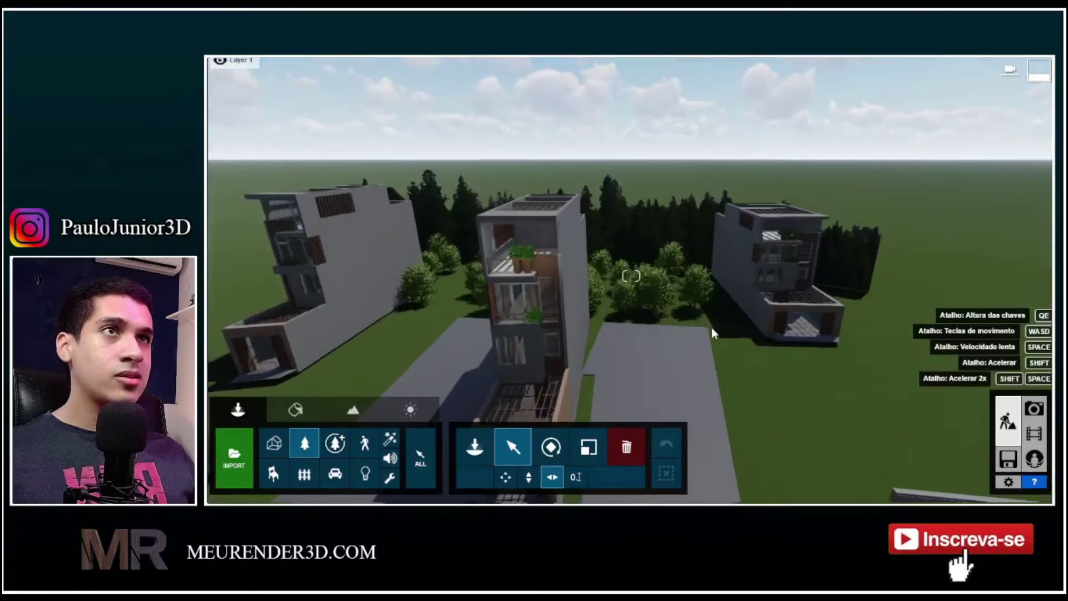
{"action": "left_click", "coordinate": [683, 291]}
{"action": "left_click_drag", "start_coordinate": [683, 291], "coordinate": [649, 290], "text": "alt"}
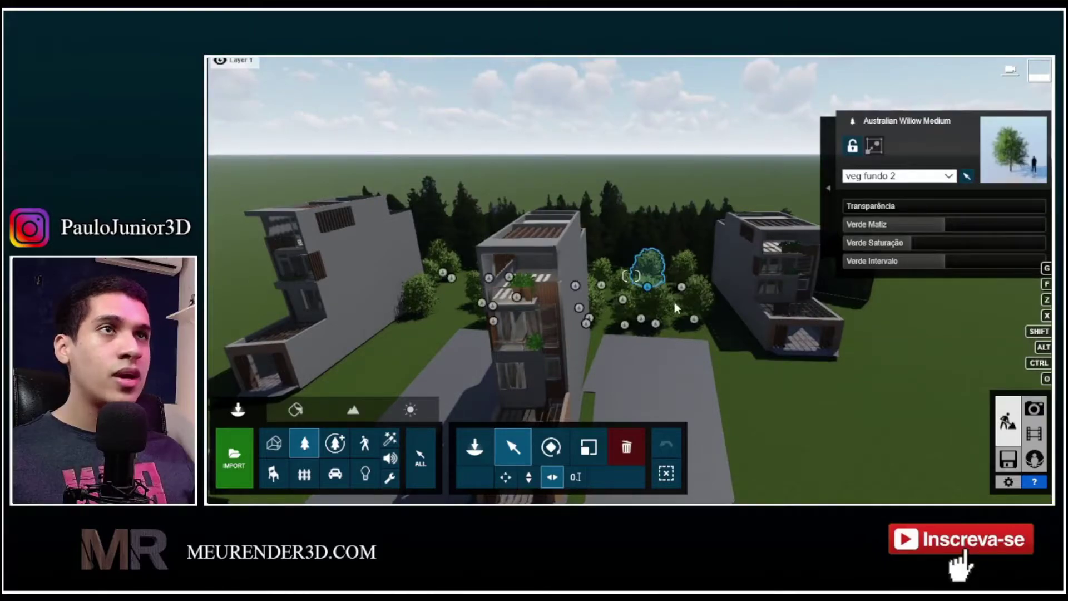
Select eight willow trees on both sides behind the townhouse, enlarge them together and clear the selection.
{"action": "left_click", "coordinate": [641, 320]}
{"action": "left_click", "coordinate": [604, 291], "text": "ctrl"}
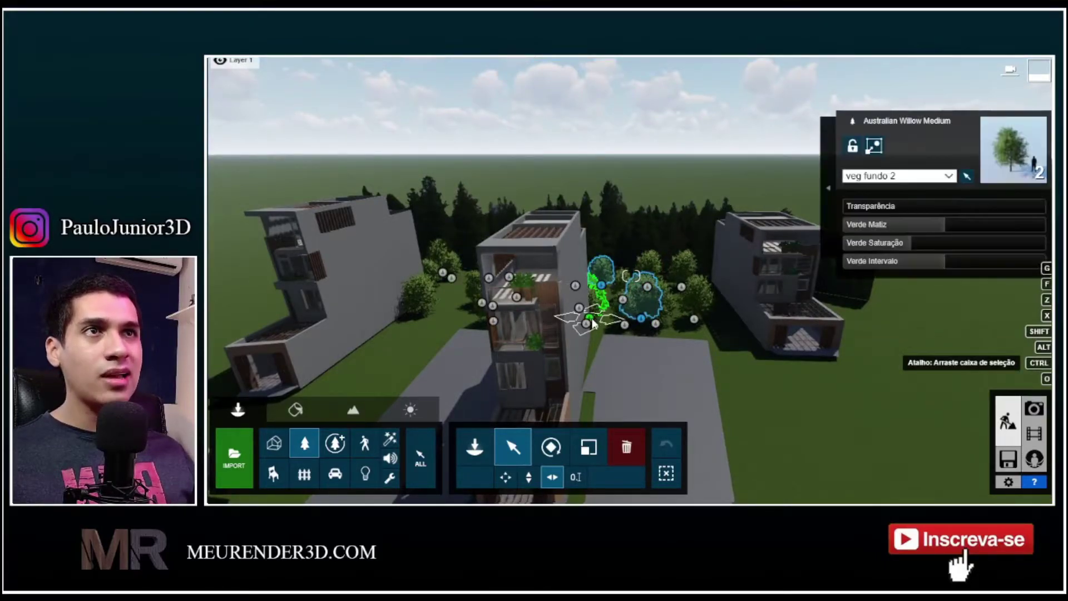
{"action": "left_click", "coordinate": [594, 324], "text": "ctrl"}
{"action": "left_click", "coordinate": [477, 294], "text": "ctrl"}
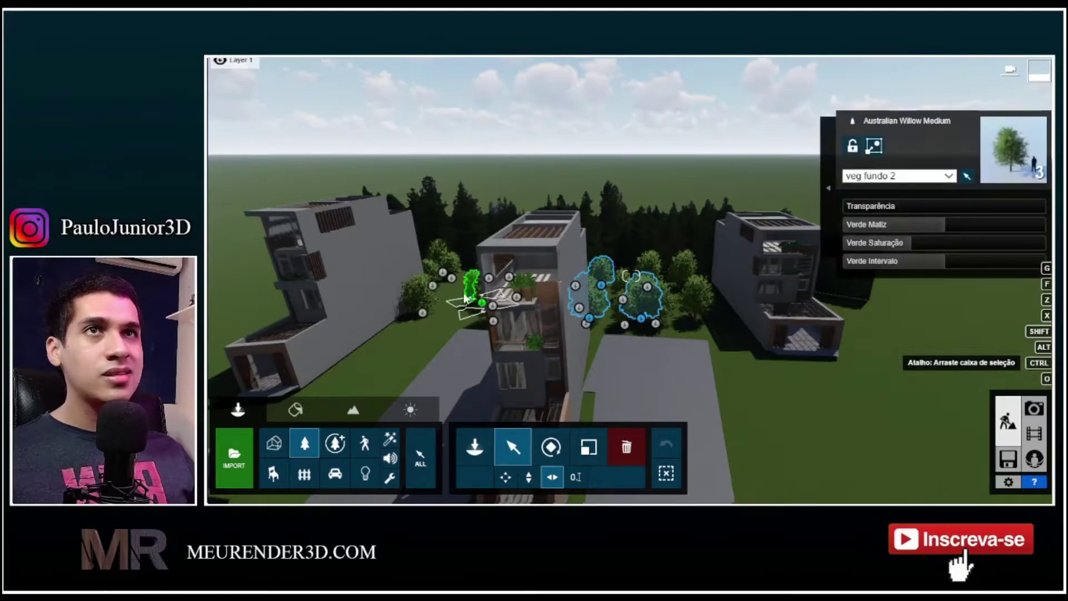
{"action": "left_click", "coordinate": [452, 279], "text": "ctrl"}
{"action": "left_click", "coordinate": [424, 312], "text": "ctrl"}
{"action": "left_click", "coordinate": [432, 286], "text": "ctrl"}
{"action": "left_click", "coordinate": [623, 300], "text": "ctrl"}
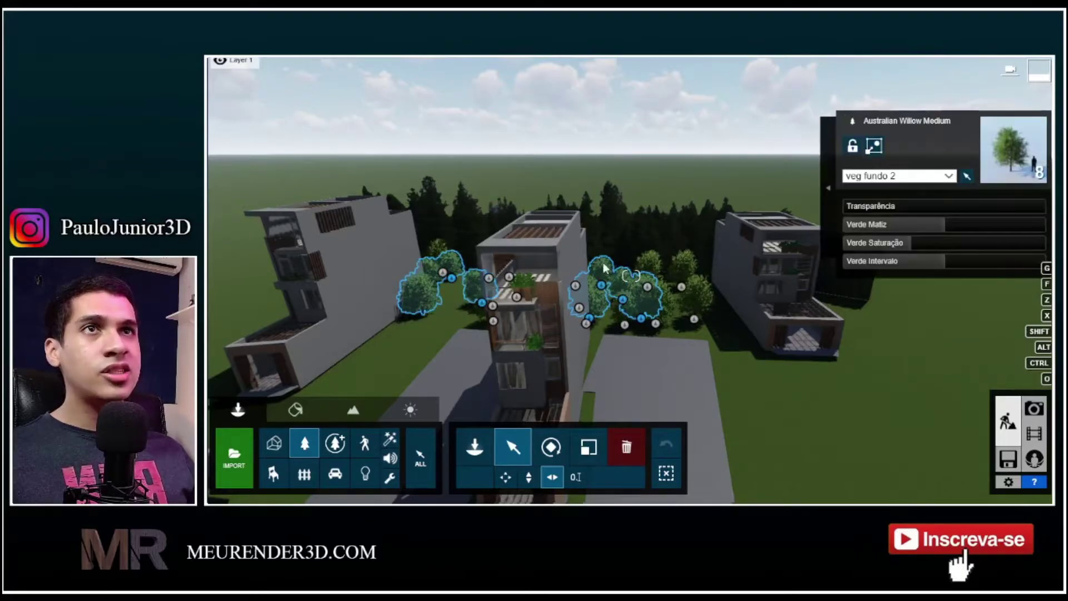
{"action": "left_click", "coordinate": [590, 447]}
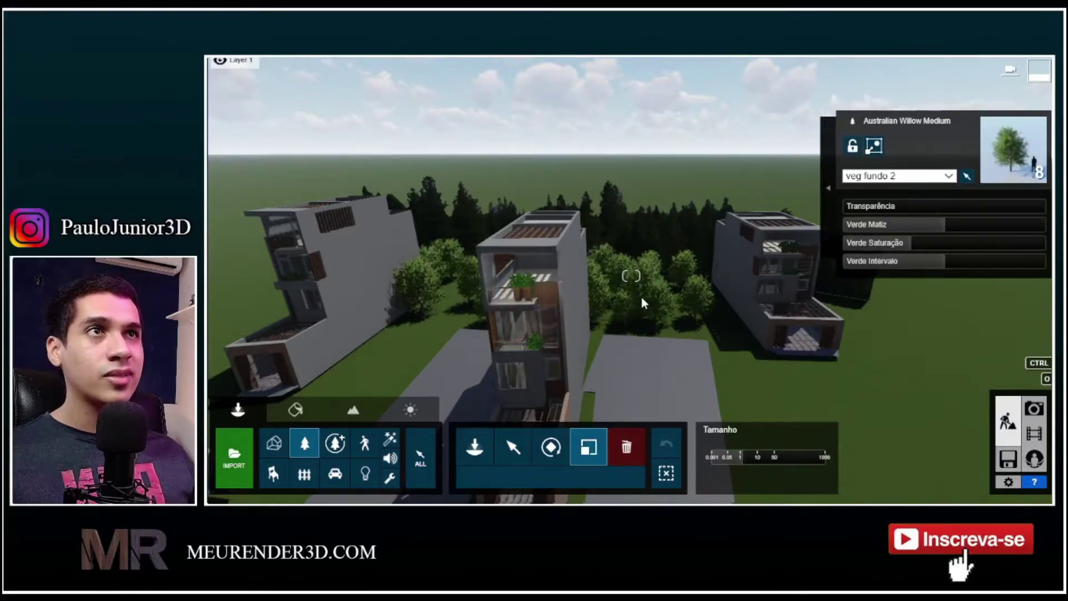
{"action": "left_click", "coordinate": [666, 472]}
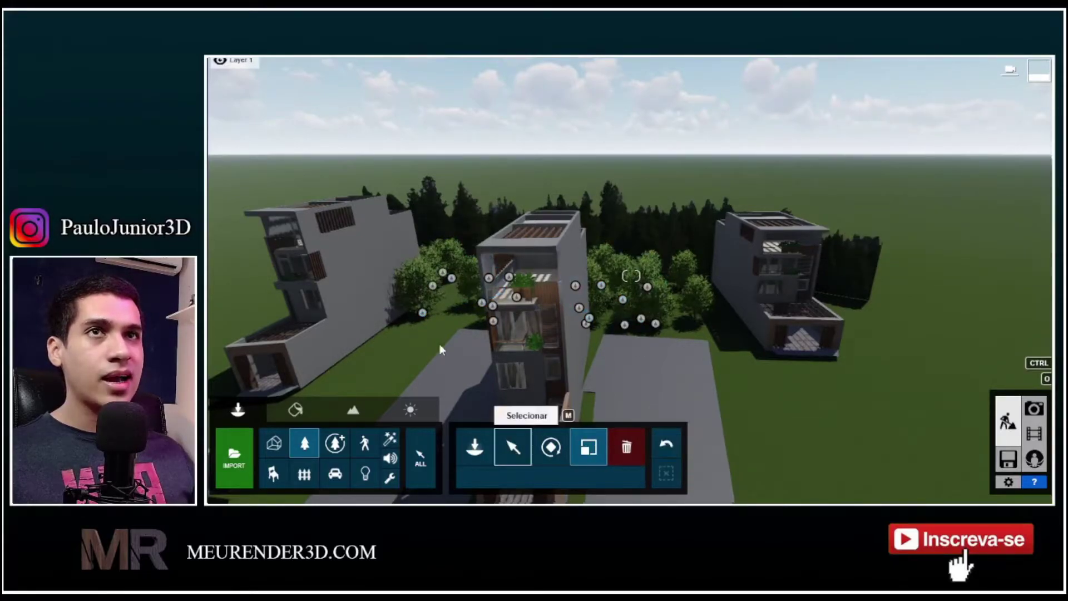
Move the willow beside the left-hand neighbouring house about 4 m toward the townhouse and hide the veg fundo 2 layer.
{"action": "left_click", "coordinate": [513, 447]}
{"action": "left_click", "coordinate": [421, 318]}
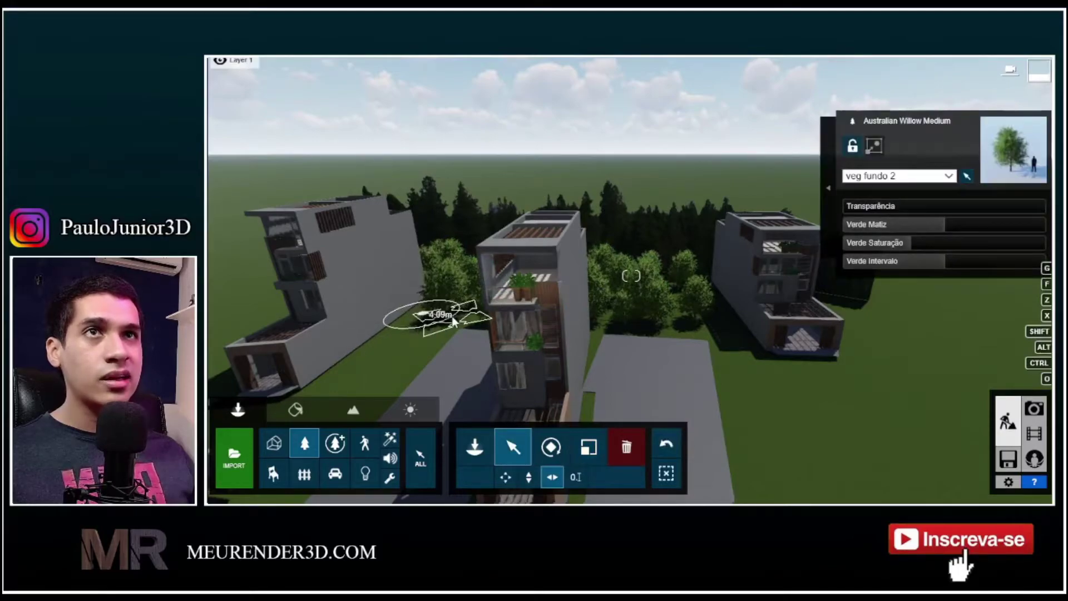
{"action": "left_click", "coordinate": [611, 64]}
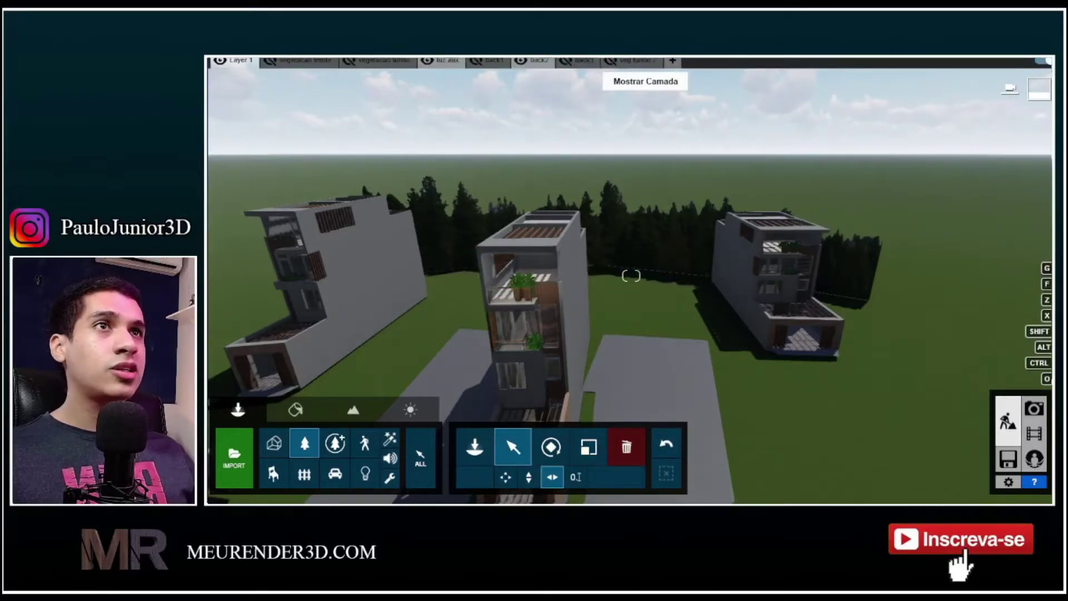
Open Photo 1 and set its layer visibility to show layers 1, 2, 3, 4, 5 and 8, hiding layer 6.
{"action": "left_click", "coordinate": [1034, 410]}
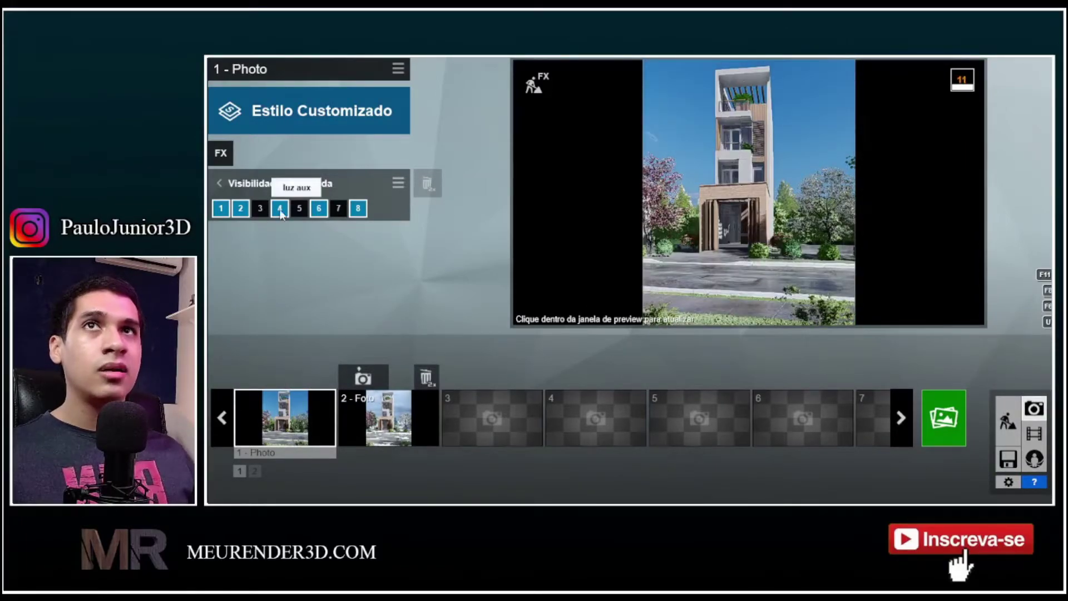
{"action": "left_click", "coordinate": [241, 208]}
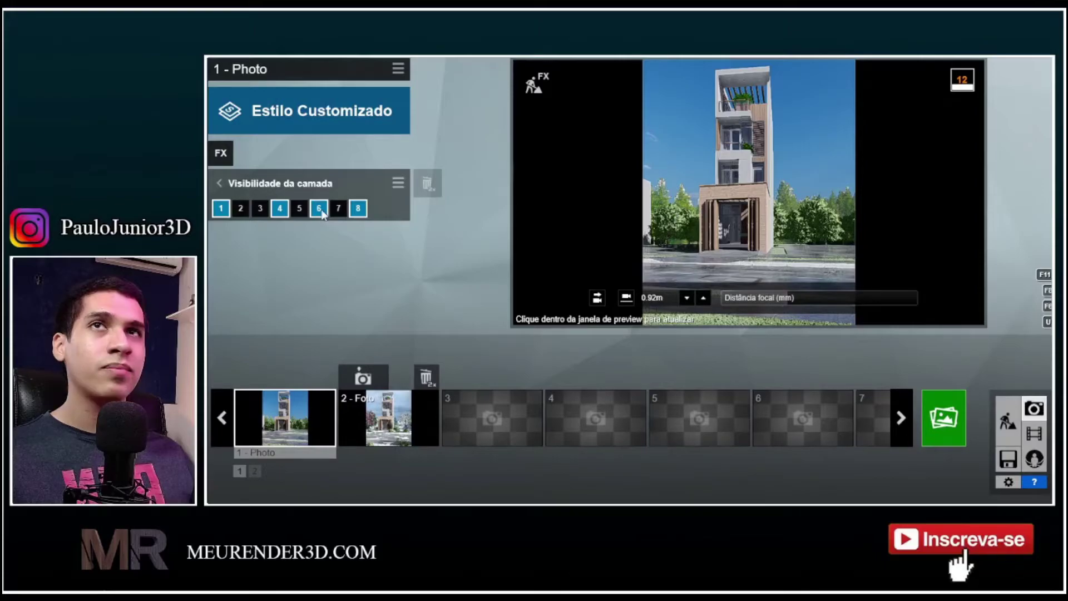
{"action": "left_click", "coordinate": [241, 208]}
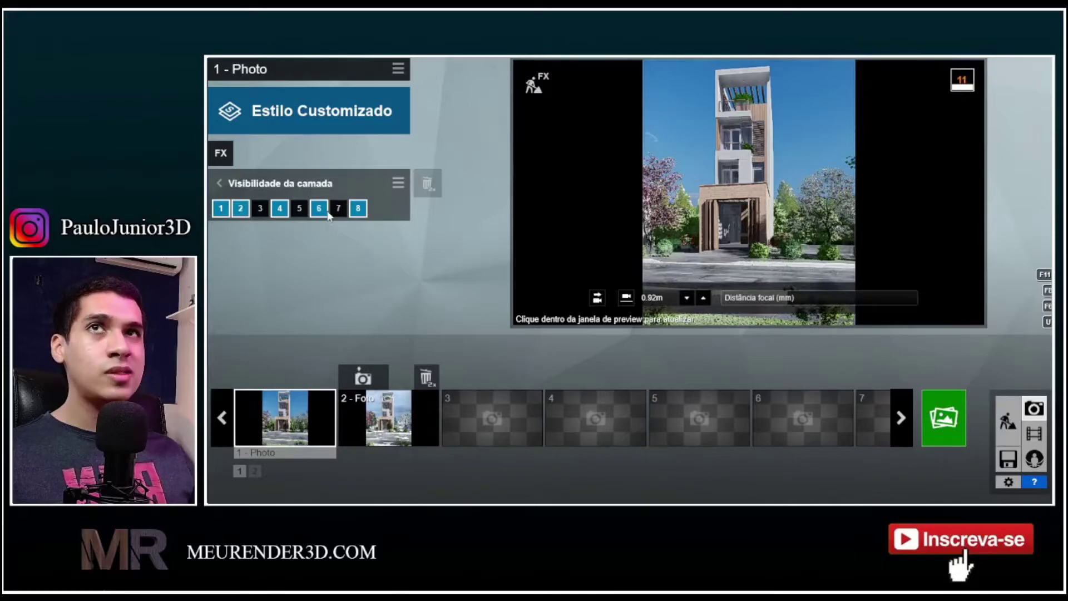
{"action": "left_click", "coordinate": [261, 209]}
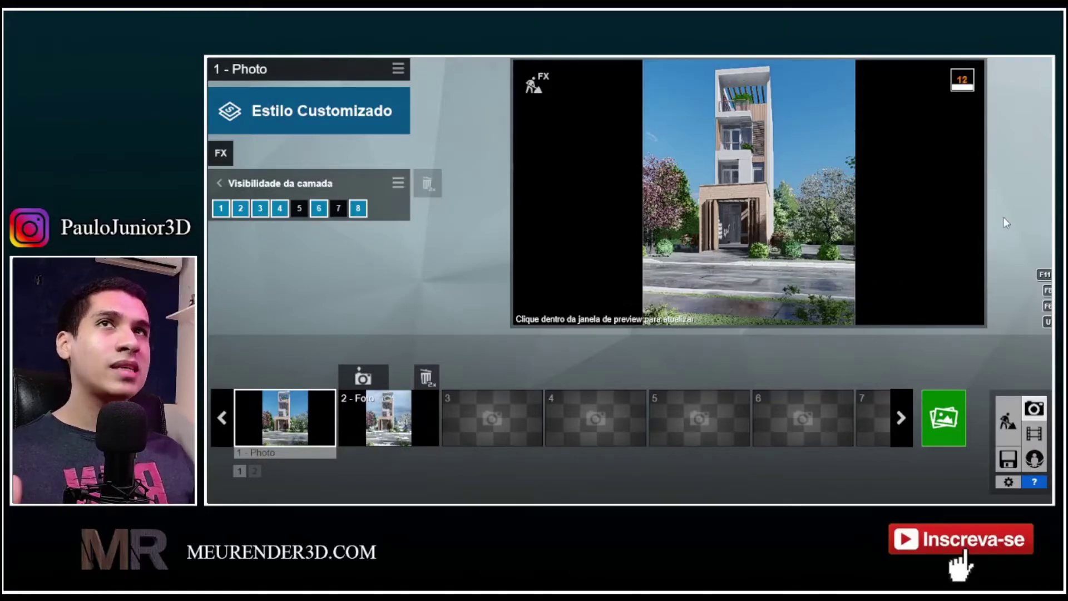
{"action": "left_click", "coordinate": [319, 210]}
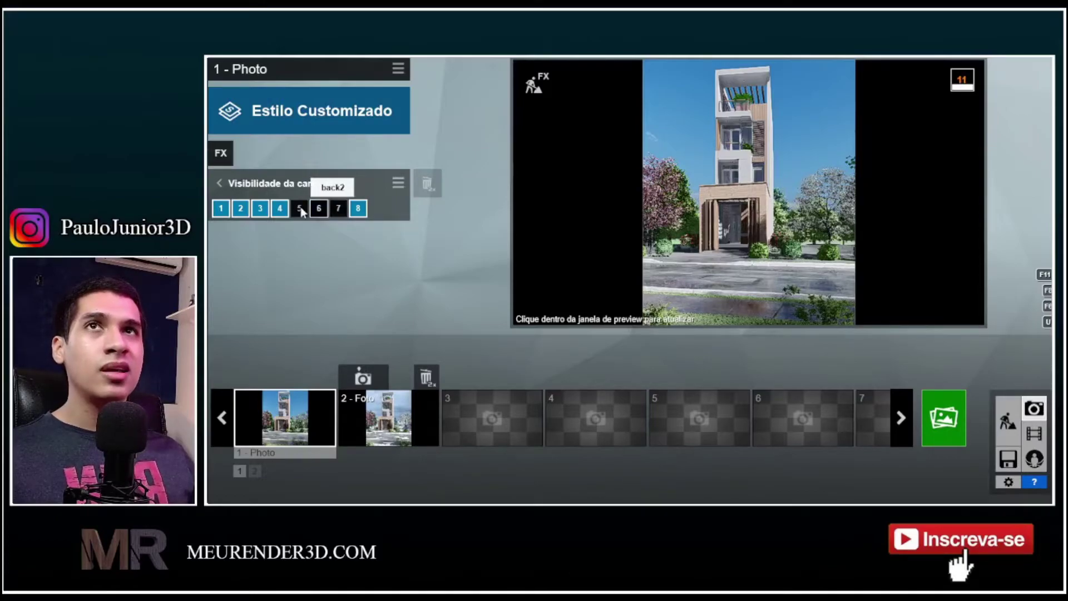
{"action": "left_click", "coordinate": [300, 209]}
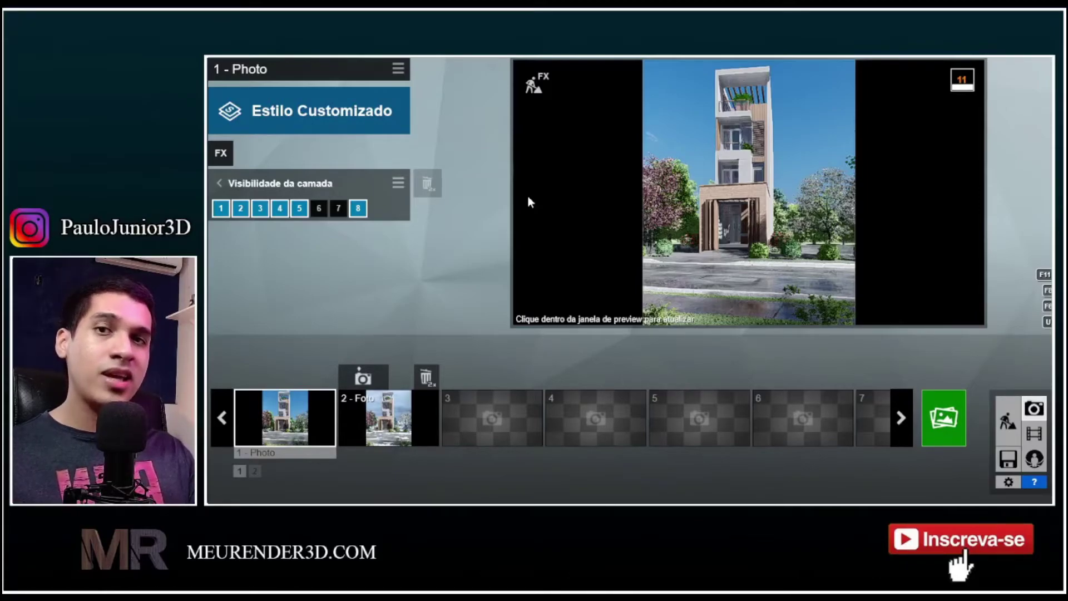
Return to the build scene and hide the back2 tree backdrop layer behind the townhouse.
{"action": "left_click", "coordinate": [1008, 421]}
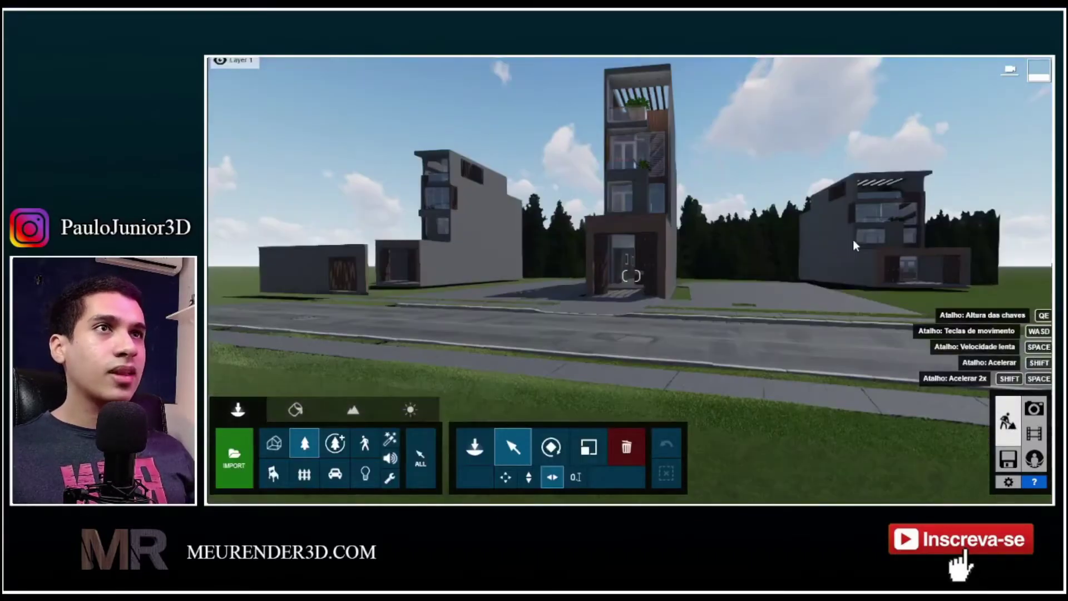
{"action": "left_click", "coordinate": [592, 62]}
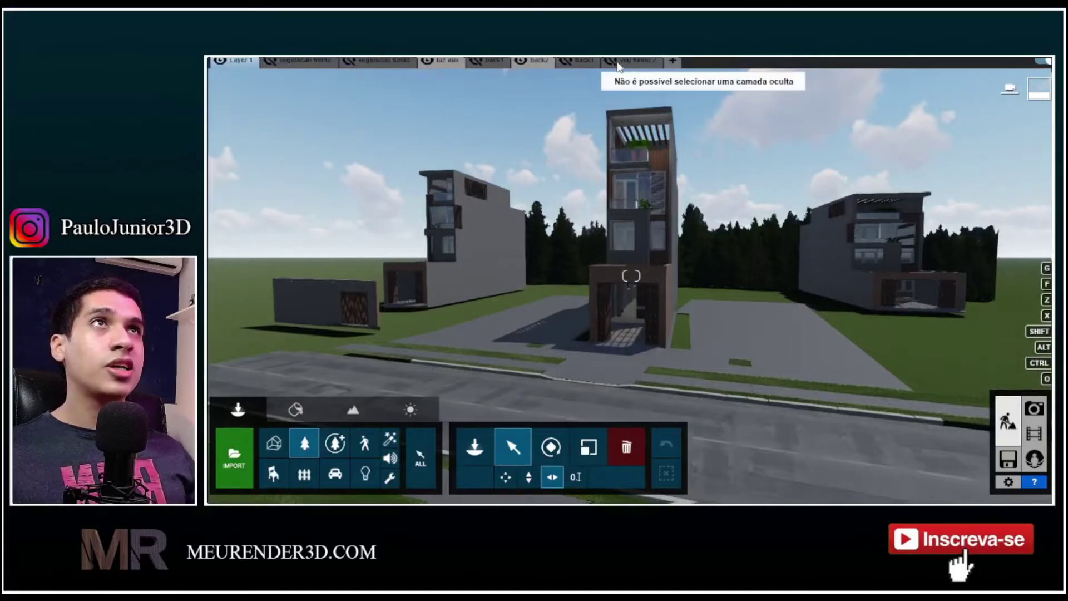
{"action": "left_click", "coordinate": [522, 63]}
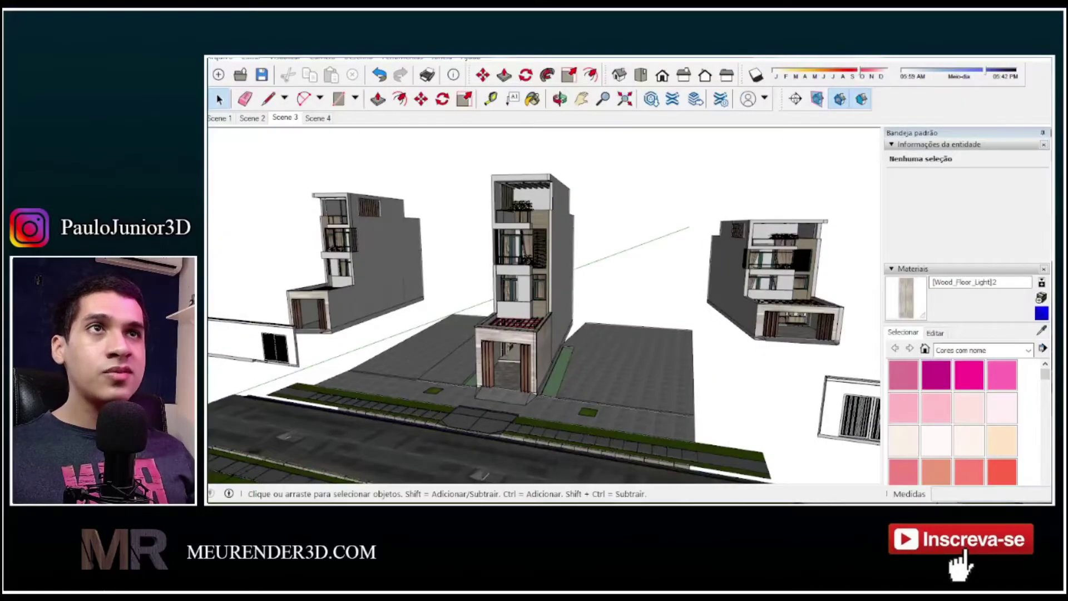
Switch to SketchUp and move the left-hand neighbouring house group 15 m along the red axis toward the townhouse.
{"action": "scroll", "coordinate": [585, 314], "scroll_direction": "down", "scroll_amount": 6}
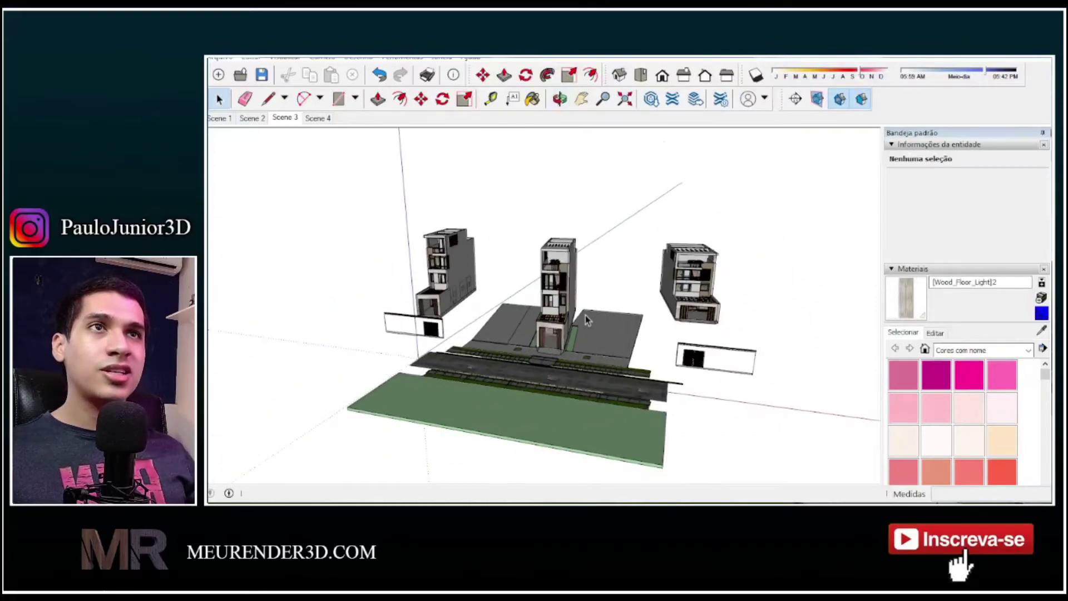
{"action": "double_click", "coordinate": [445, 274]}
{"action": "left_click", "coordinate": [446, 276]}
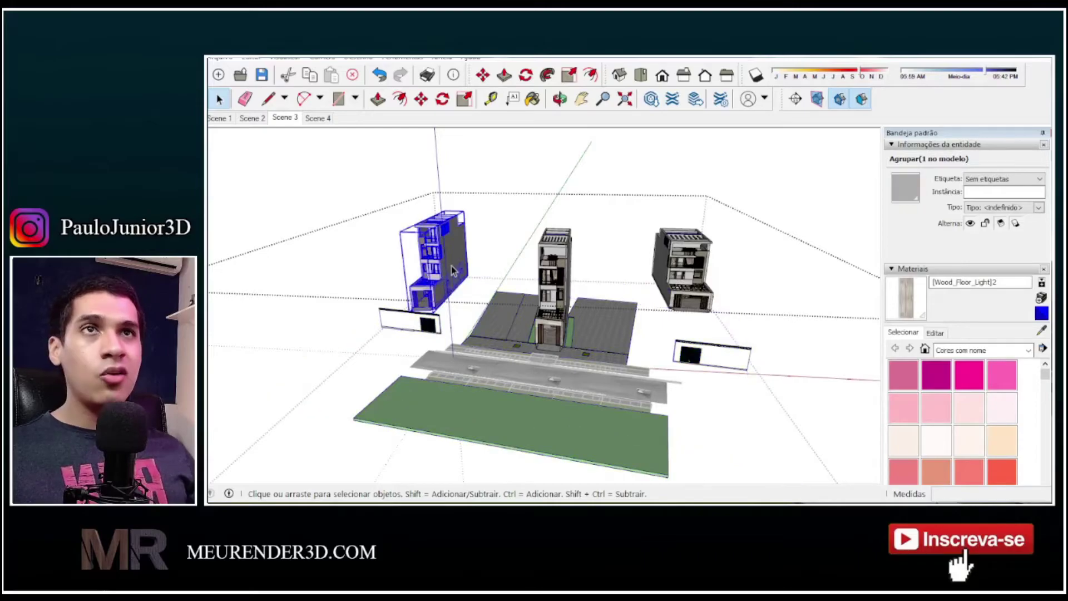
{"action": "key", "text": "m"}
{"action": "scroll", "coordinate": [489, 265], "scroll_direction": "up", "scroll_amount": 3}
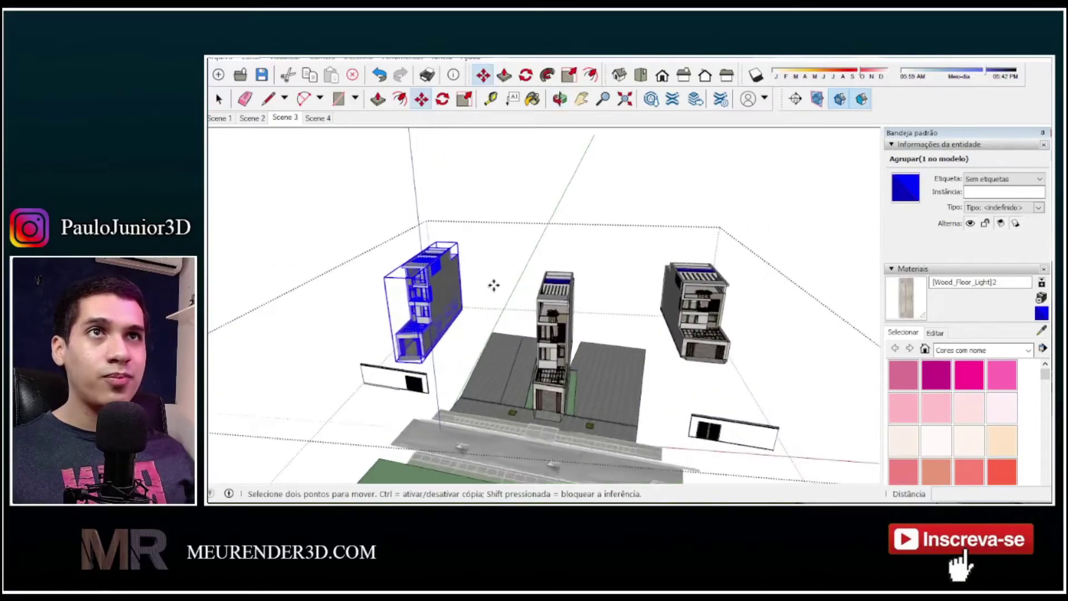
{"action": "left_click", "coordinate": [483, 263]}
{"action": "type", "text": "15"}
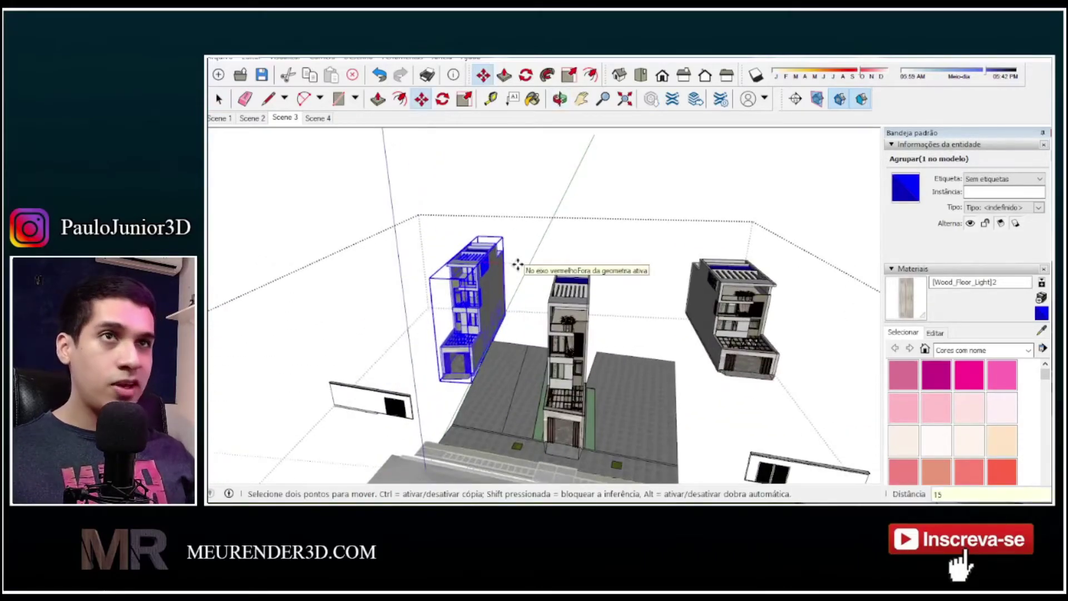
{"action": "key", "text": "Return"}
Move the right-hand neighbouring house group 15 m along the red axis toward the townhouse.
{"action": "middle_click_drag", "start_coordinate": [644, 335], "coordinate": [581, 309]}
{"action": "key", "text": "space"}
{"action": "left_click", "coordinate": [683, 299]}
{"action": "key", "text": "m"}
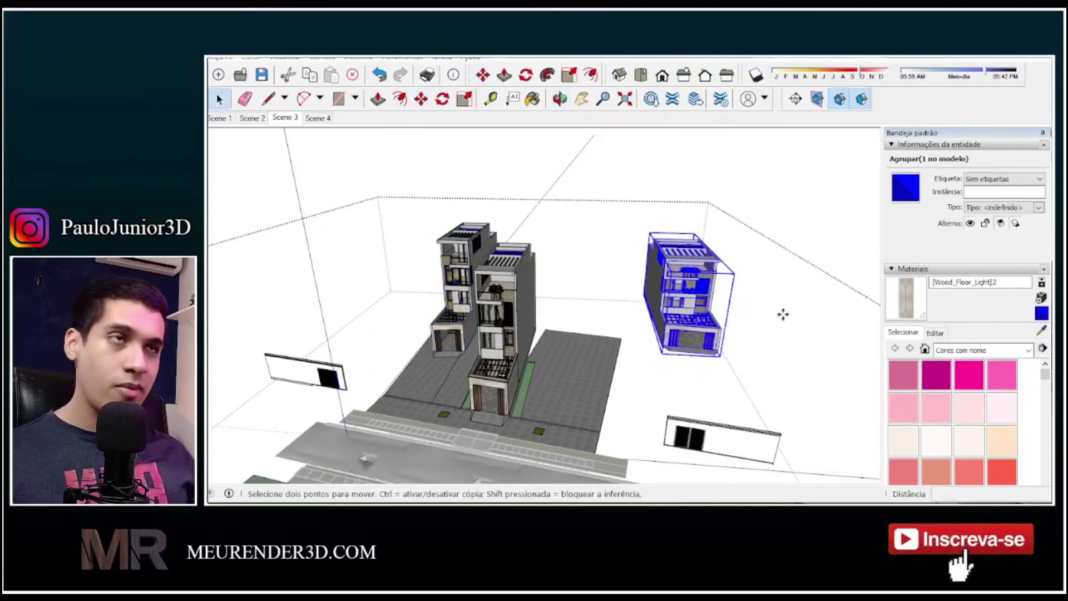
{"action": "left_click", "coordinate": [809, 348]}
{"action": "type", "text": "15"}
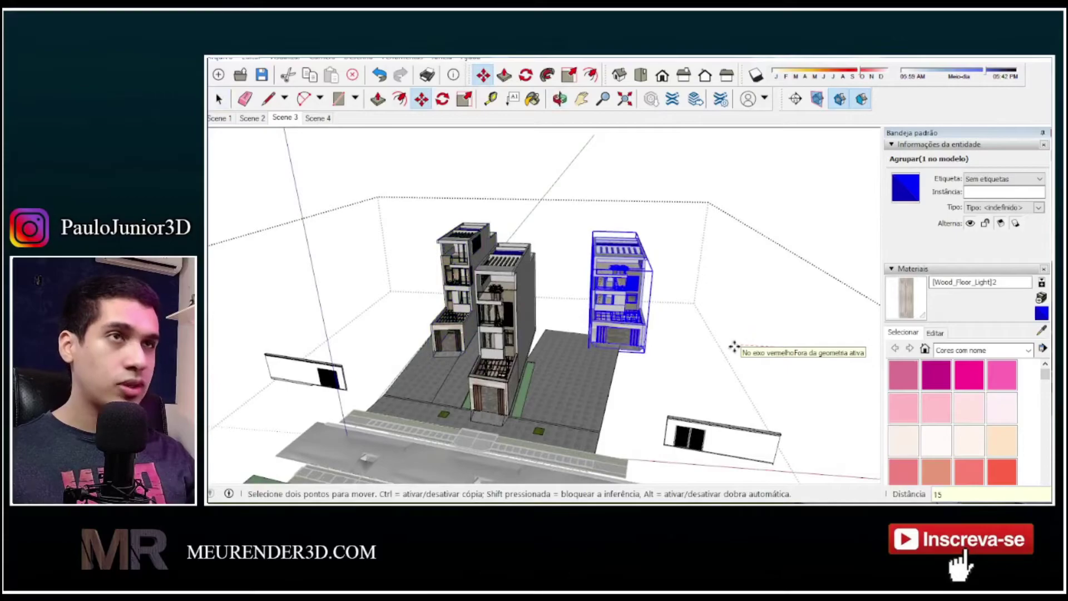
{"action": "key", "text": "Return"}
{"action": "middle_click_drag", "start_coordinate": [734, 347], "coordinate": [654, 354]}
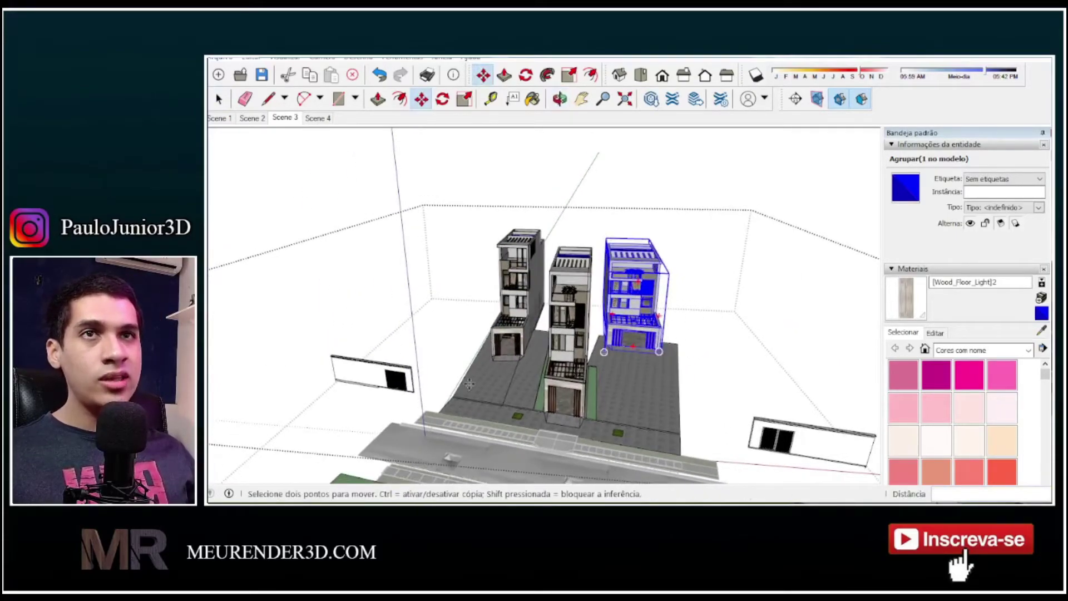
Try moving the left-hand gate wall group along the red axis toward the townhouse.
{"action": "key", "text": "space"}
{"action": "left_click", "coordinate": [399, 379]}
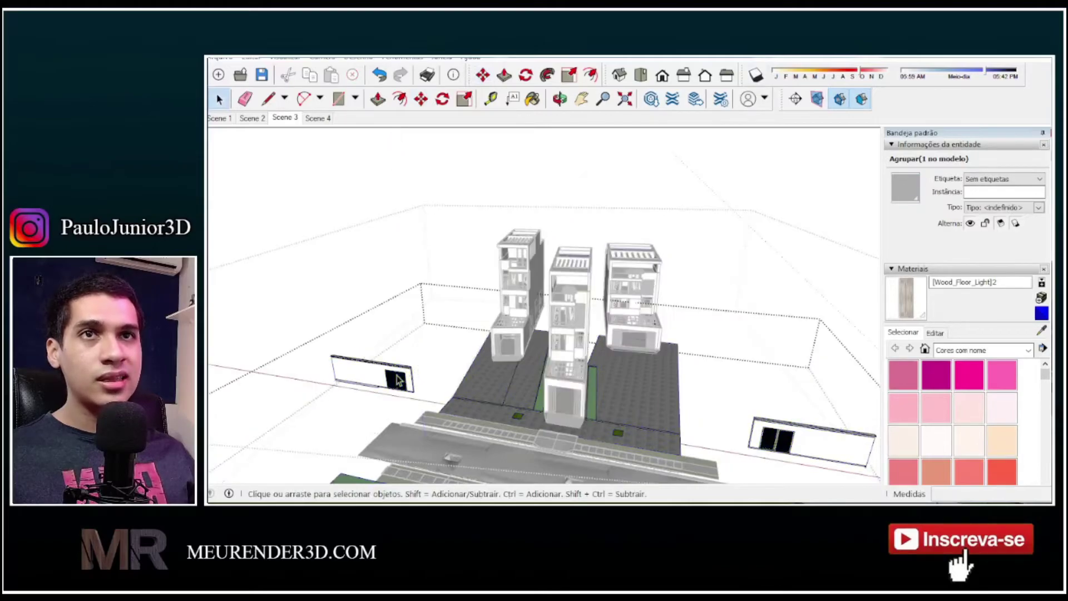
{"action": "key", "text": "m"}
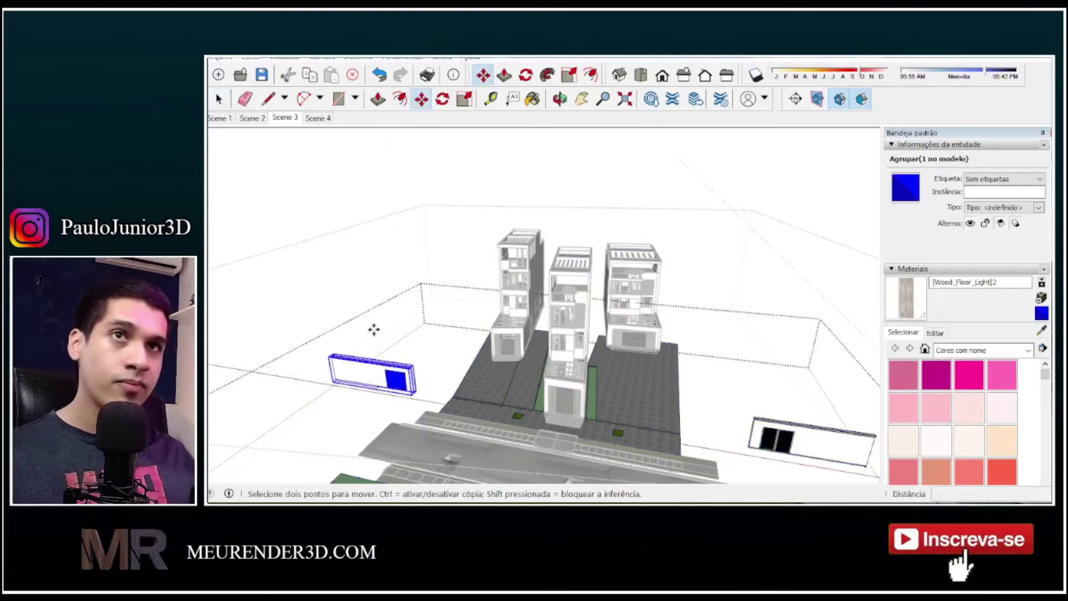
{"action": "middle_click_drag", "start_coordinate": [487, 332], "coordinate": [529, 330]}
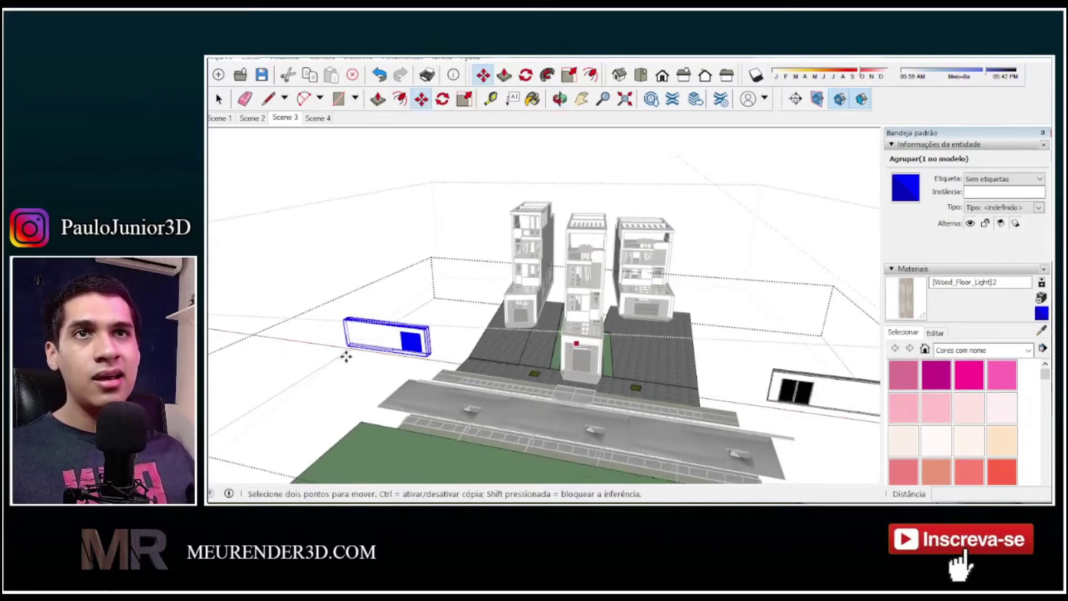
{"action": "middle_click_drag", "start_coordinate": [510, 364], "coordinate": [490, 389]}
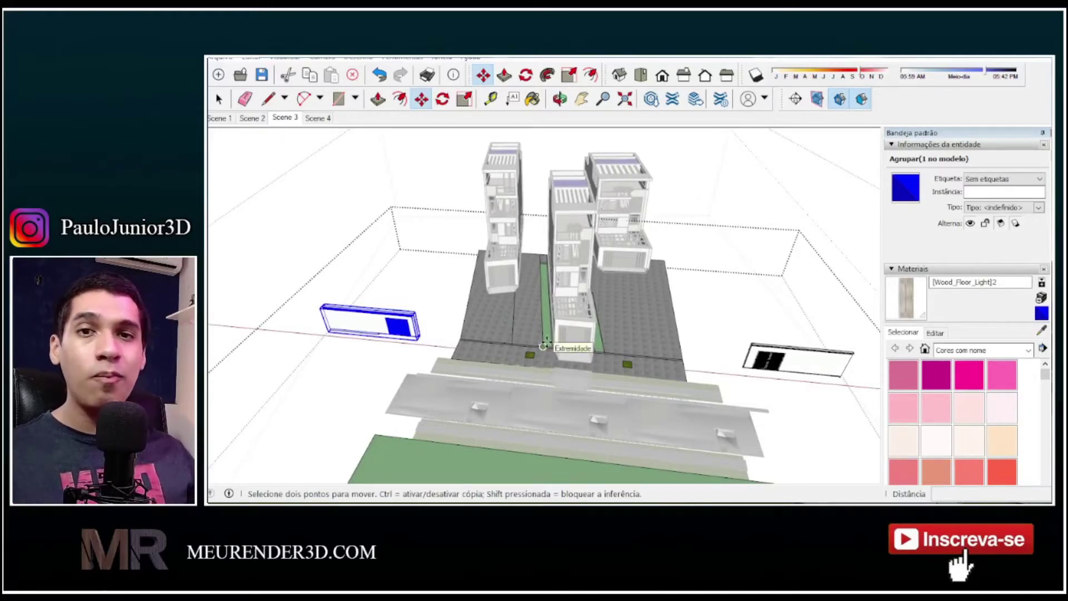
{"action": "middle_click_drag", "start_coordinate": [553, 301], "coordinate": [537, 256]}
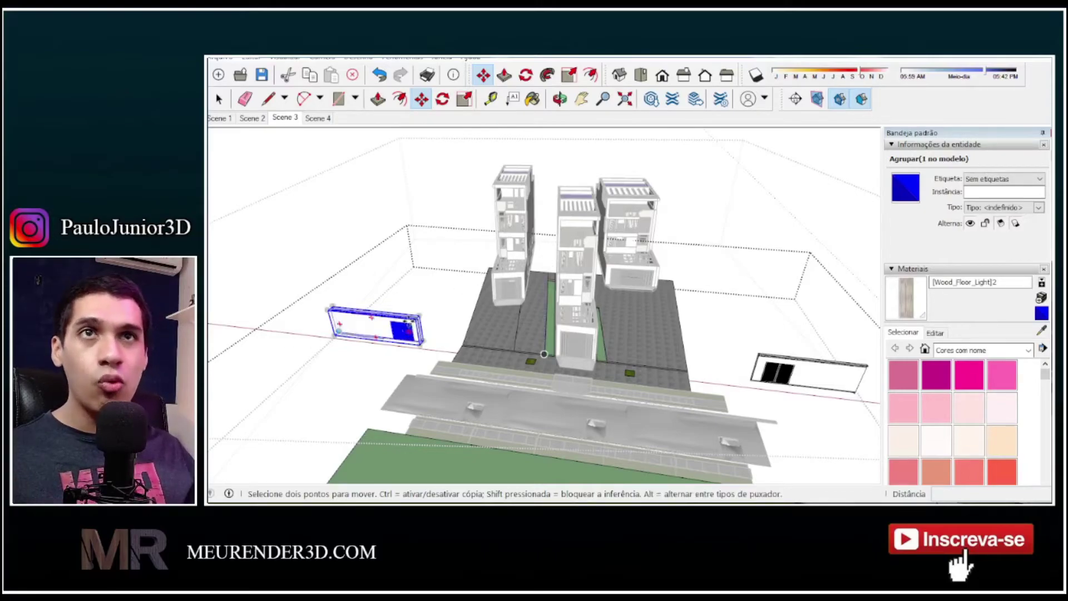
{"action": "key", "text": "space"}
{"action": "middle_click_drag", "start_coordinate": [626, 342], "coordinate": [713, 335]}
{"action": "scroll", "coordinate": [525, 336], "scroll_direction": "up", "scroll_amount": 5}
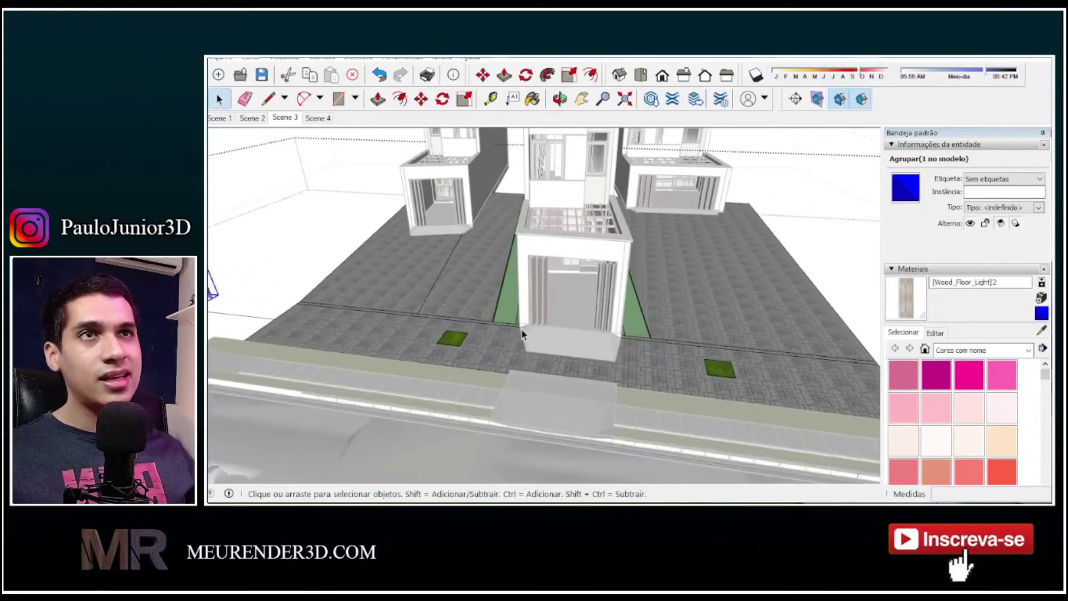
{"action": "middle_click_drag", "start_coordinate": [626, 206], "coordinate": [552, 243]}
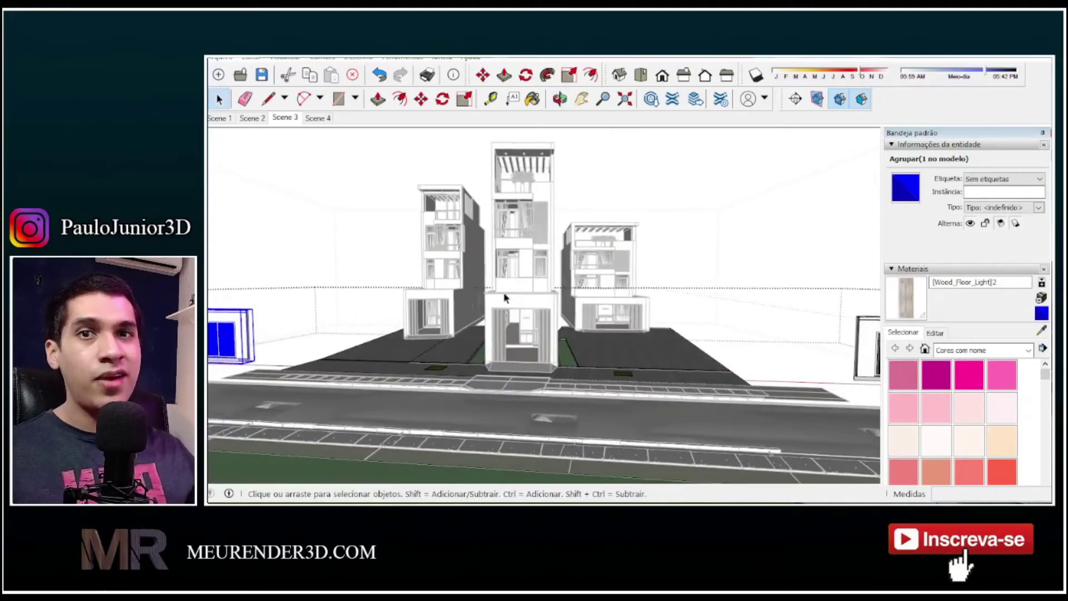
{"action": "middle_click_drag", "start_coordinate": [505, 298], "coordinate": [343, 291]}
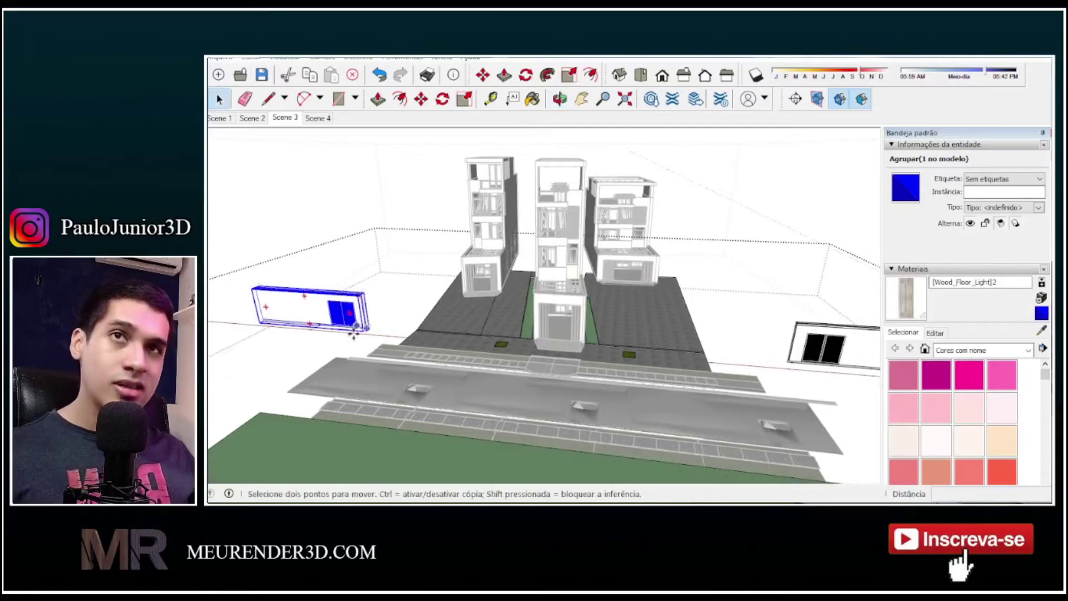
{"action": "key", "text": "m"}
{"action": "middle_click_drag", "start_coordinate": [337, 340], "coordinate": [267, 371]}
{"action": "left_click", "coordinate": [246, 364]}
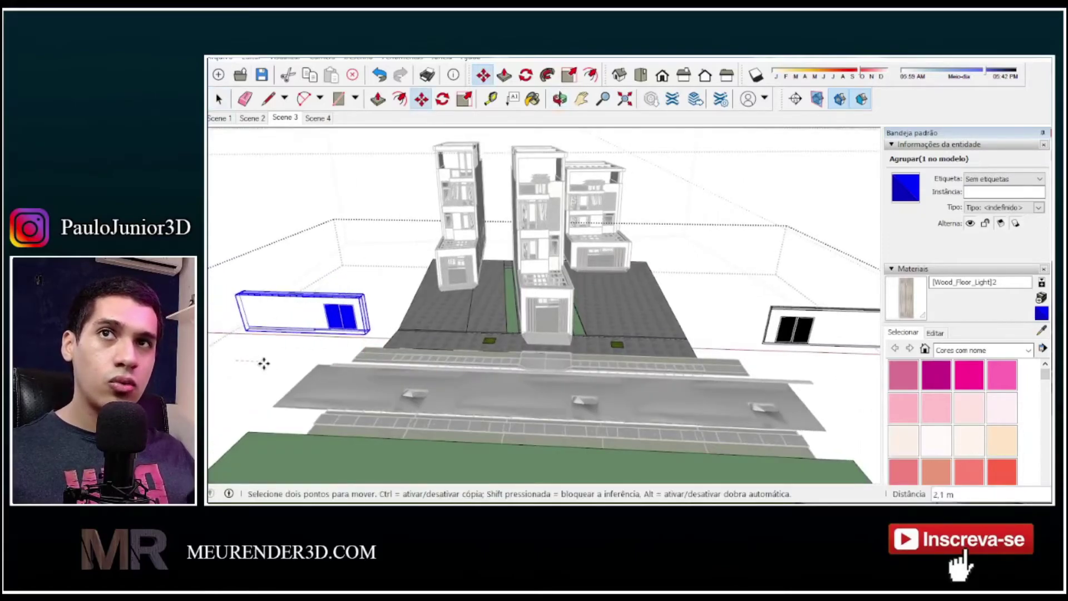
{"action": "key", "text": "Return"}
Move the left-hand gate wall back 15 m away from the townhouse, exit the group and clear the selection.
{"action": "mouse_move", "coordinate": [500, 356]}
{"action": "middle_mouse_down"}
{"action": "mouse_move", "coordinate": [582, 288]}
{"action": "mouse_move", "coordinate": [515, 361]}
{"action": "middle_mouse_up"}
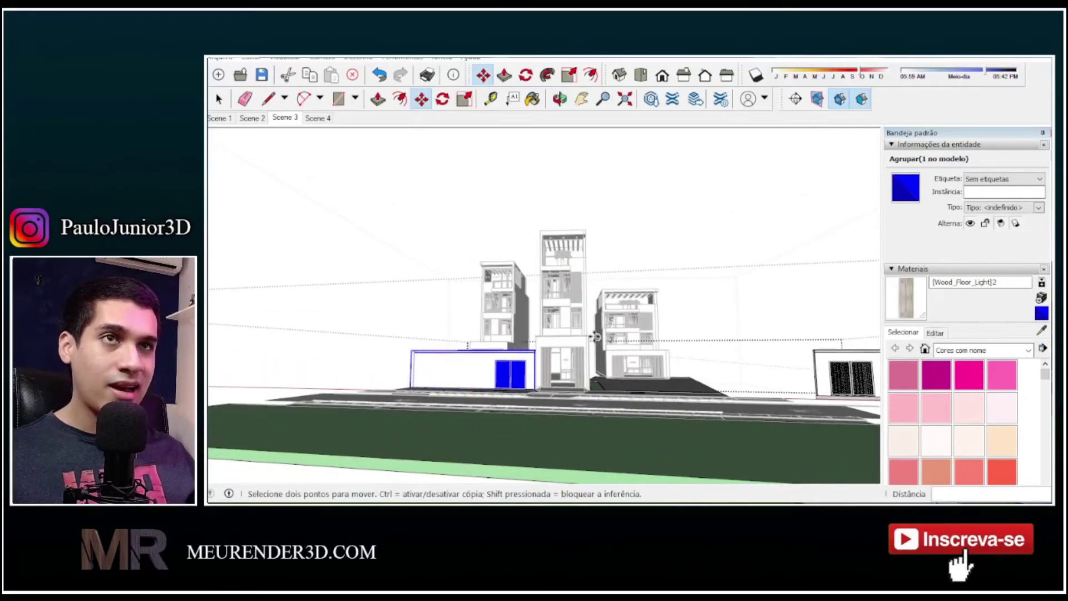
{"action": "middle_click_drag", "start_coordinate": [594, 336], "coordinate": [316, 348]}
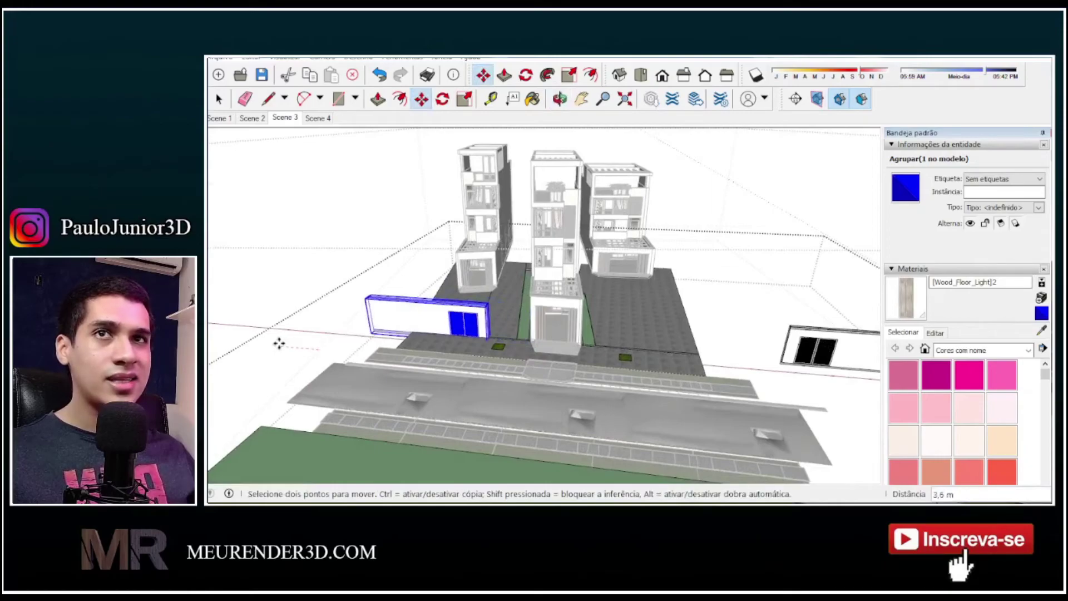
{"action": "key", "text": "Return"}
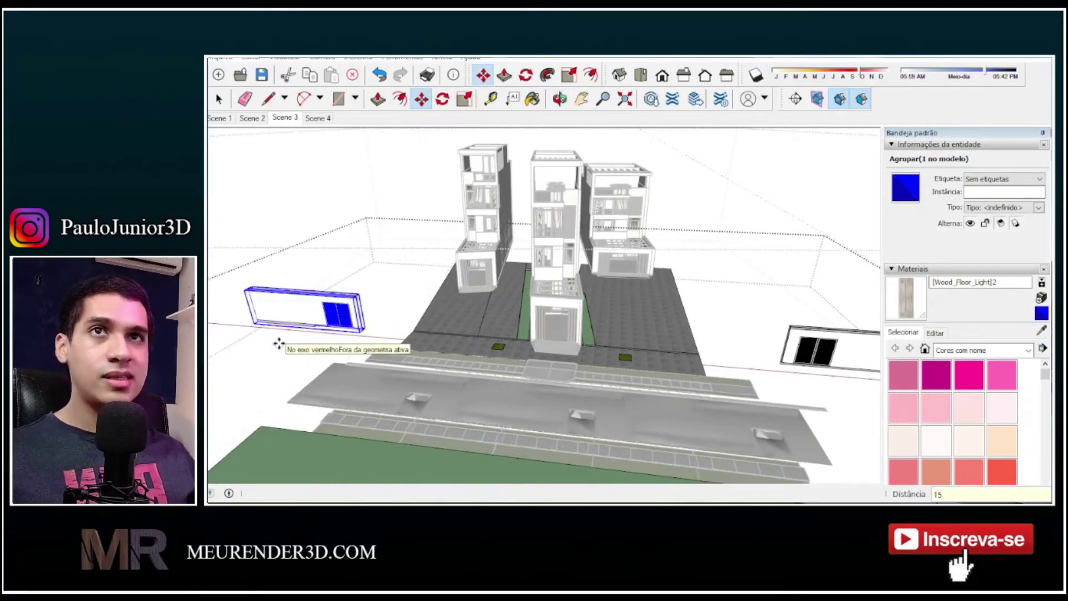
{"action": "middle_click_drag", "start_coordinate": [622, 261], "coordinate": [652, 248]}
{"action": "scroll", "coordinate": [661, 249], "scroll_direction": "down", "scroll_amount": 2}
{"action": "left_click", "coordinate": [685, 252]}
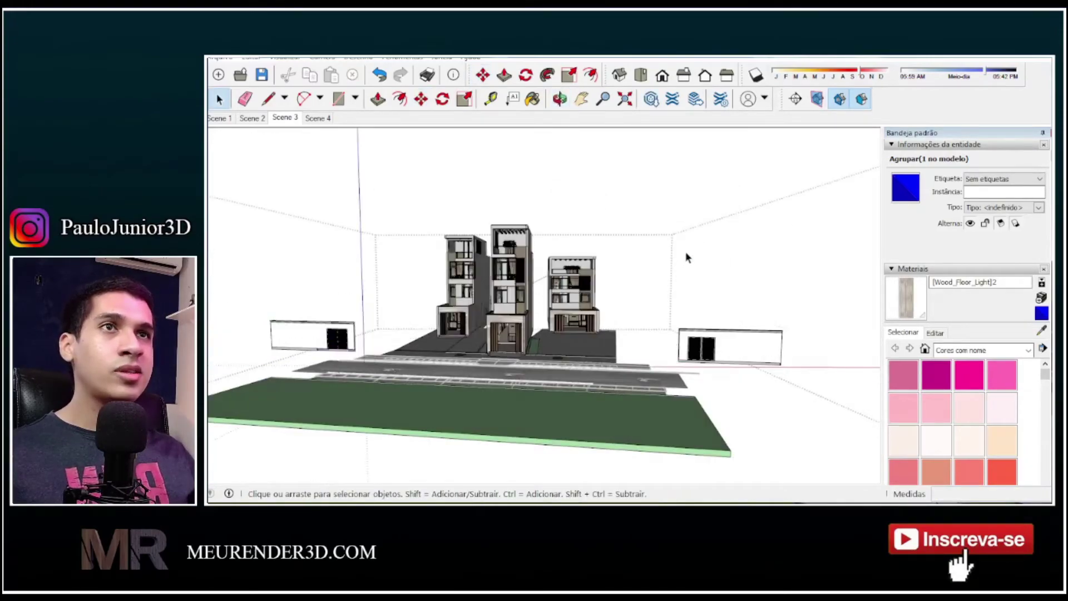
{"action": "left_click", "coordinate": [687, 252]}
{"action": "middle_click_drag", "start_coordinate": [617, 307], "coordinate": [618, 334]}
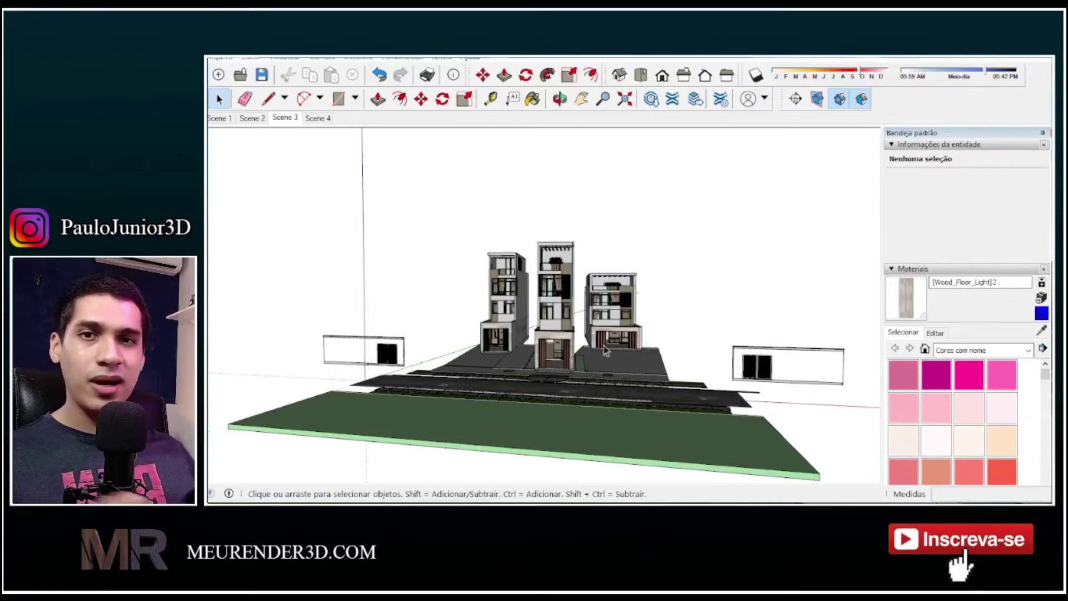
{"action": "middle_click_drag", "start_coordinate": [615, 345], "coordinate": [609, 344]}
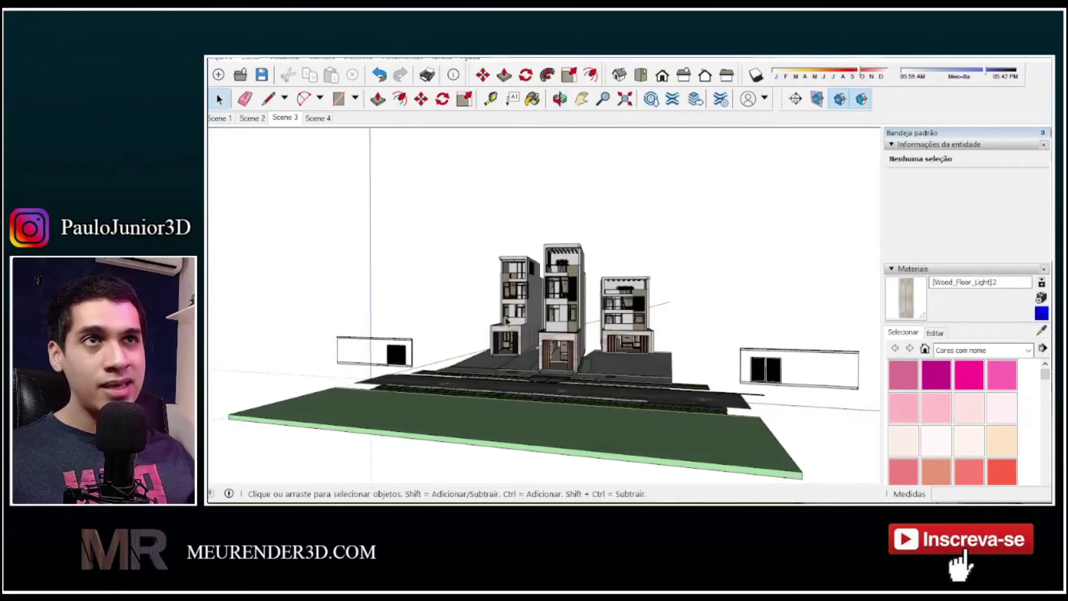
Switch back to Lumion with the updated house model, view the neighbouring houses from the street and reopen Photo 1.
{"action": "left_click", "coordinate": [220, 57]}
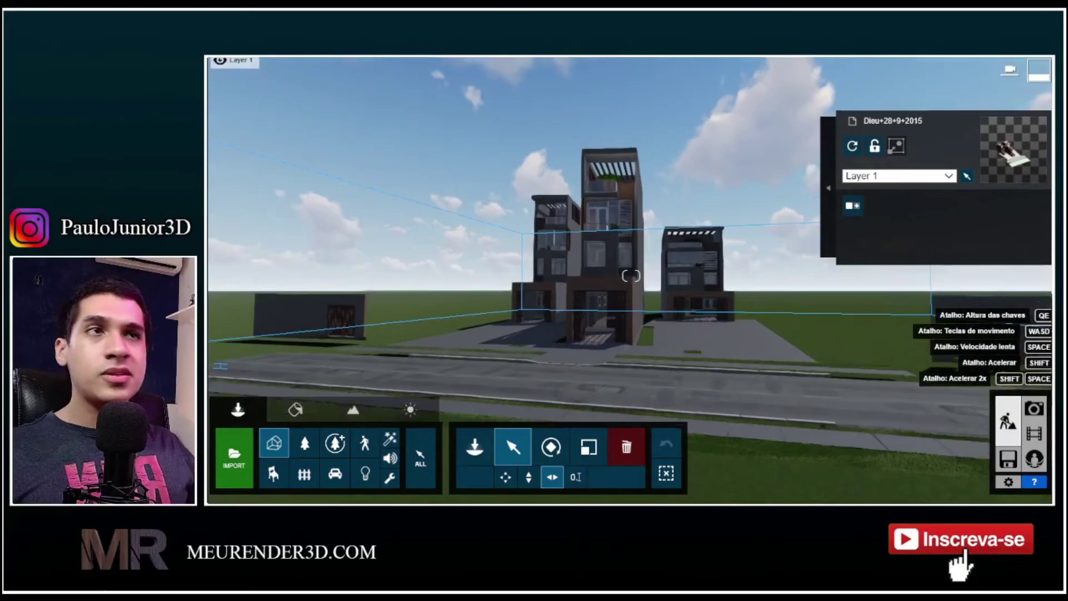
{"action": "key", "text": "w"}
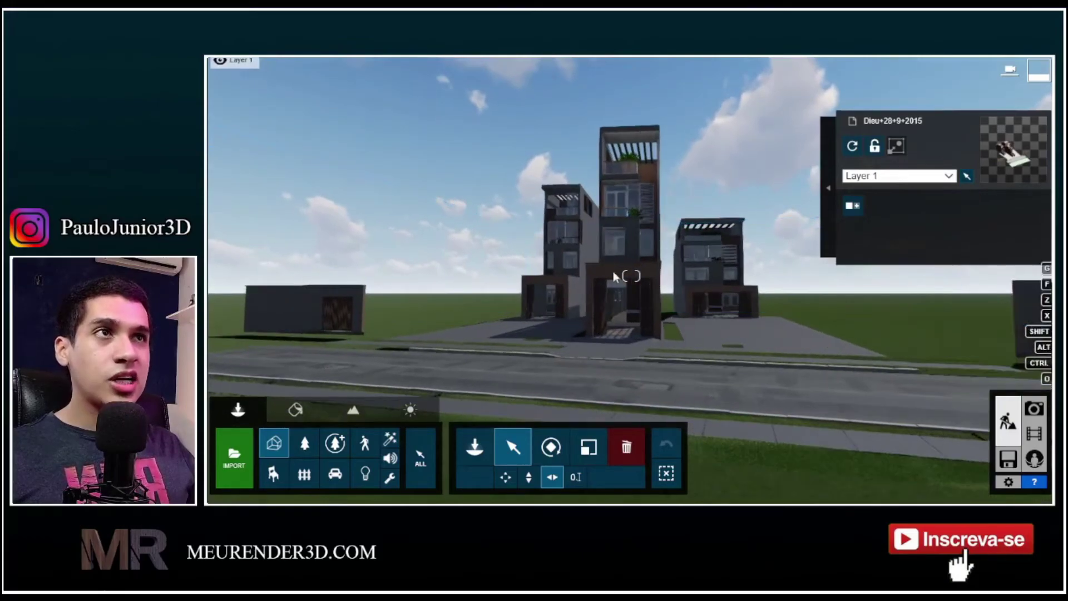
{"action": "right_click_drag", "start_coordinate": [707, 312], "coordinate": [548, 287]}
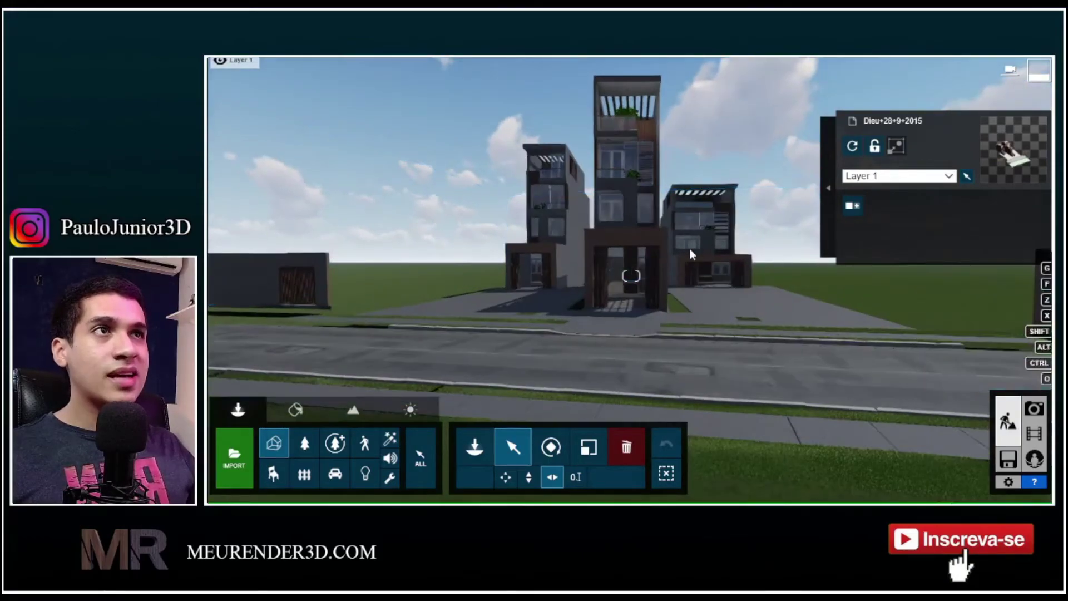
{"action": "key", "text": "s"}
{"action": "left_click", "coordinate": [1035, 413]}
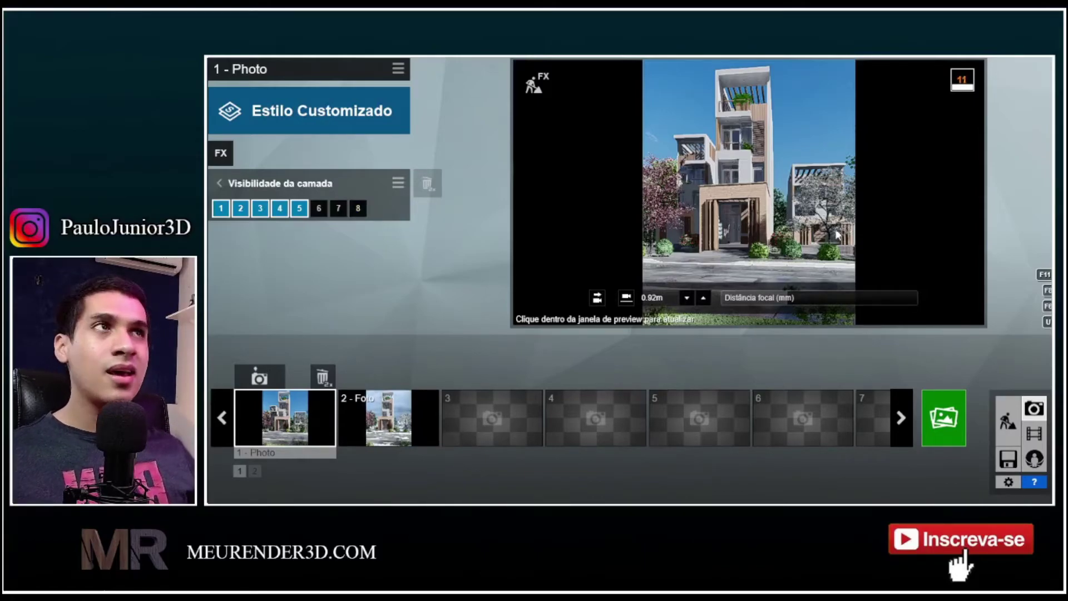
Return to build mode and preview a tall apartment tower and ApartmentBlock 003 as single placements behind the right-hand neighbouring house.
{"action": "left_click", "coordinate": [1007, 421]}
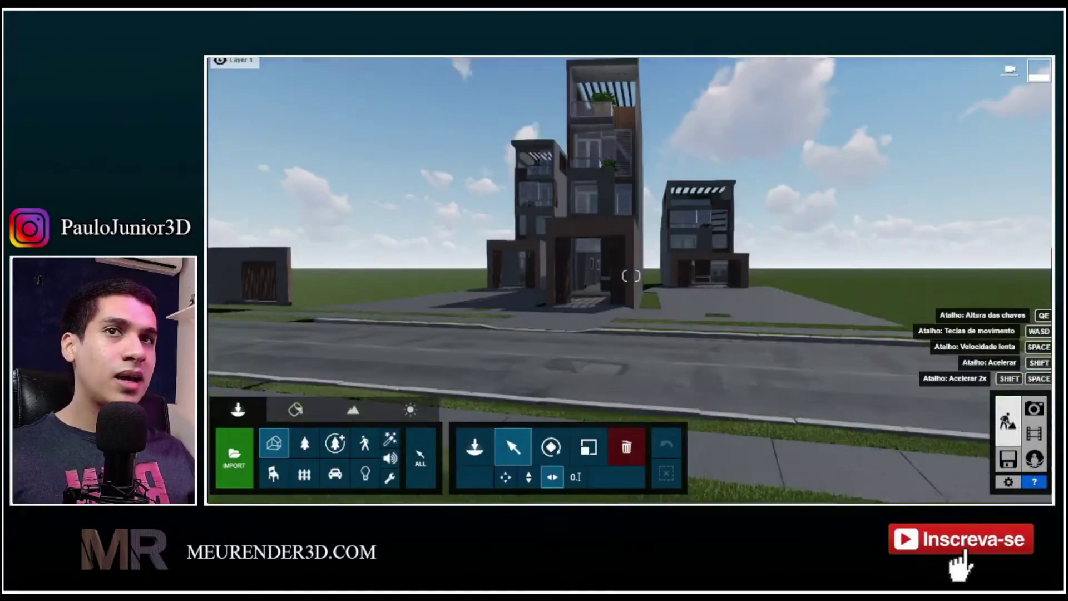
{"action": "right_click_drag", "start_coordinate": [708, 236], "coordinate": [715, 248]}
{"action": "key", "text": "q"}
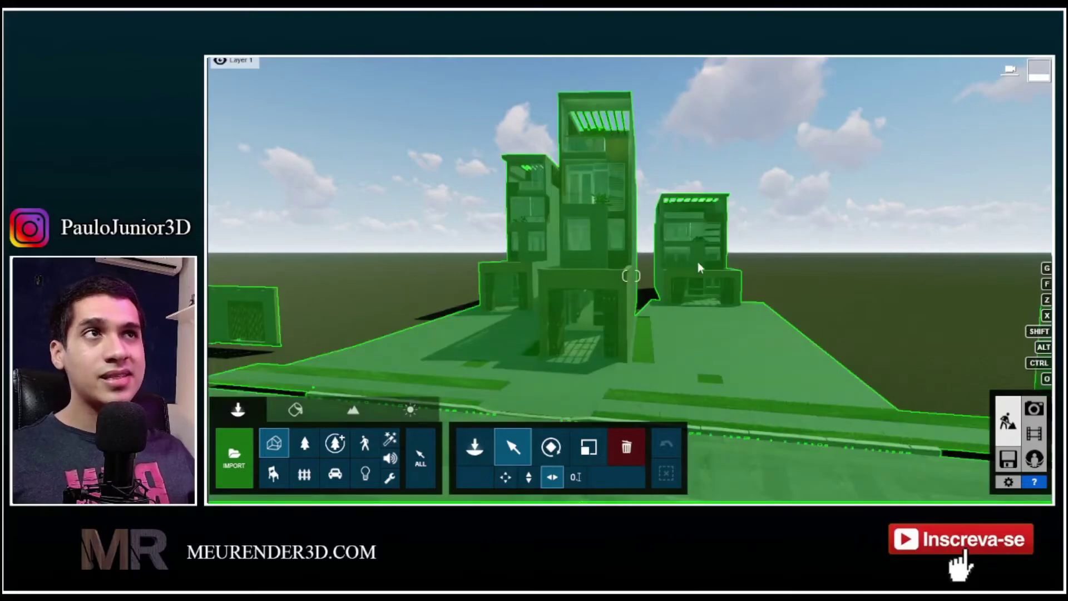
{"action": "left_click", "coordinate": [307, 477]}
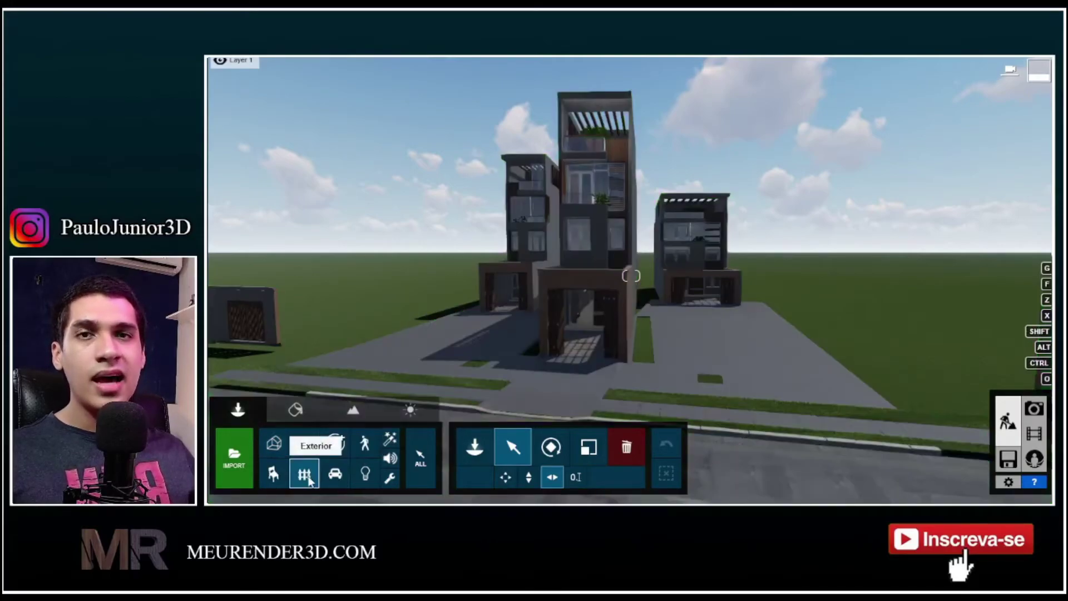
{"action": "left_click", "coordinate": [475, 449]}
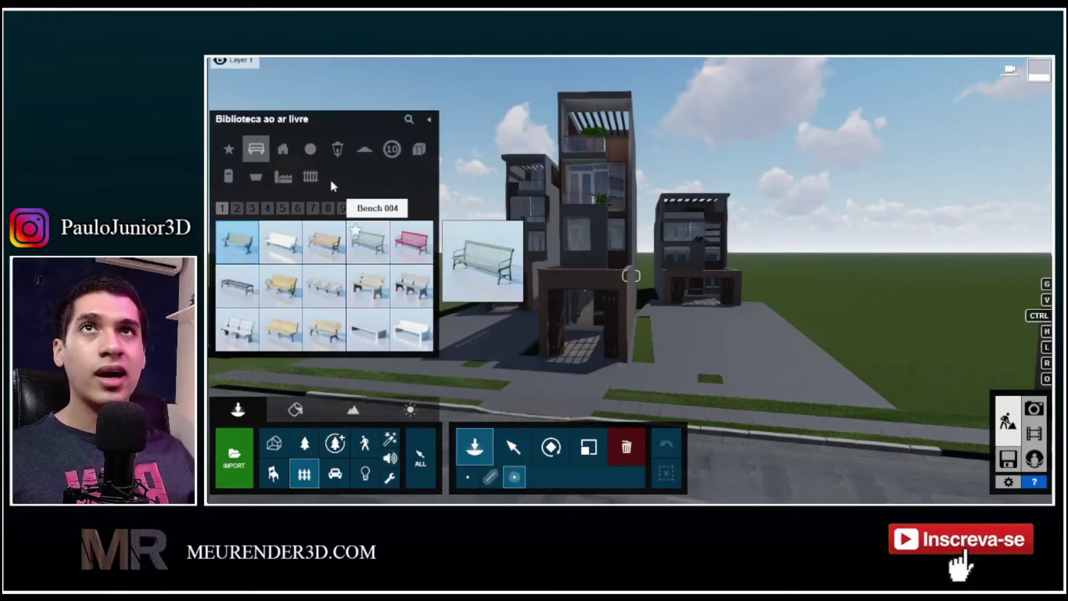
{"action": "left_click", "coordinate": [283, 150]}
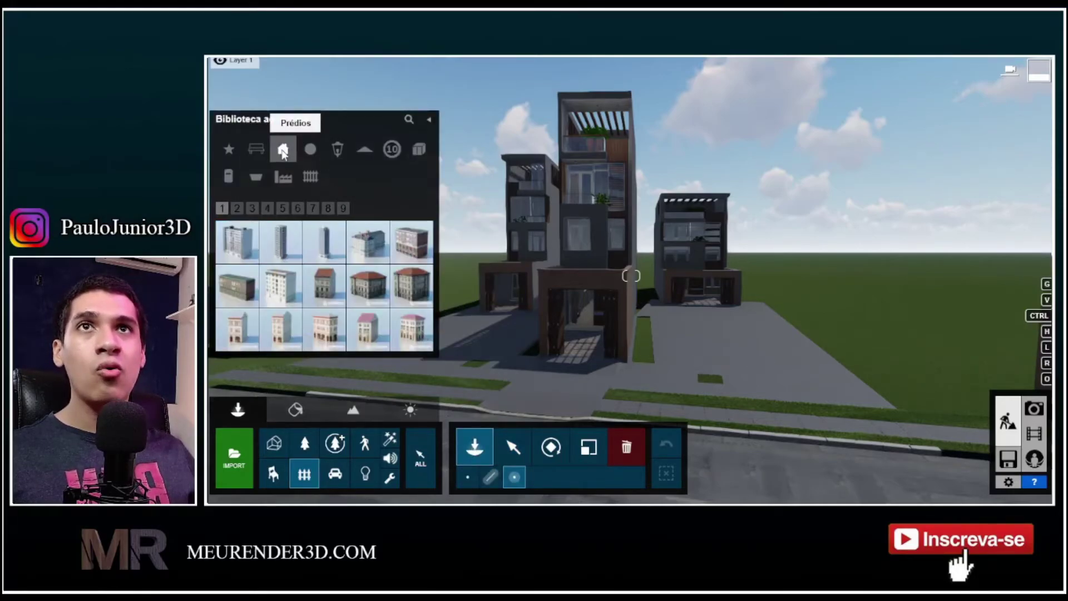
{"action": "left_click", "coordinate": [281, 247]}
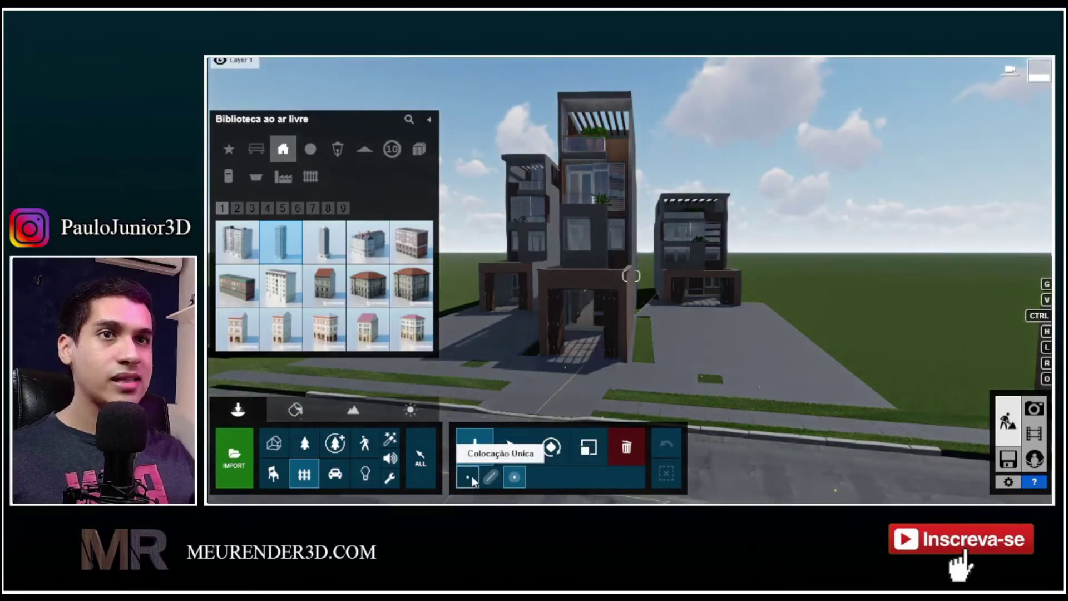
{"action": "left_click", "coordinate": [472, 476]}
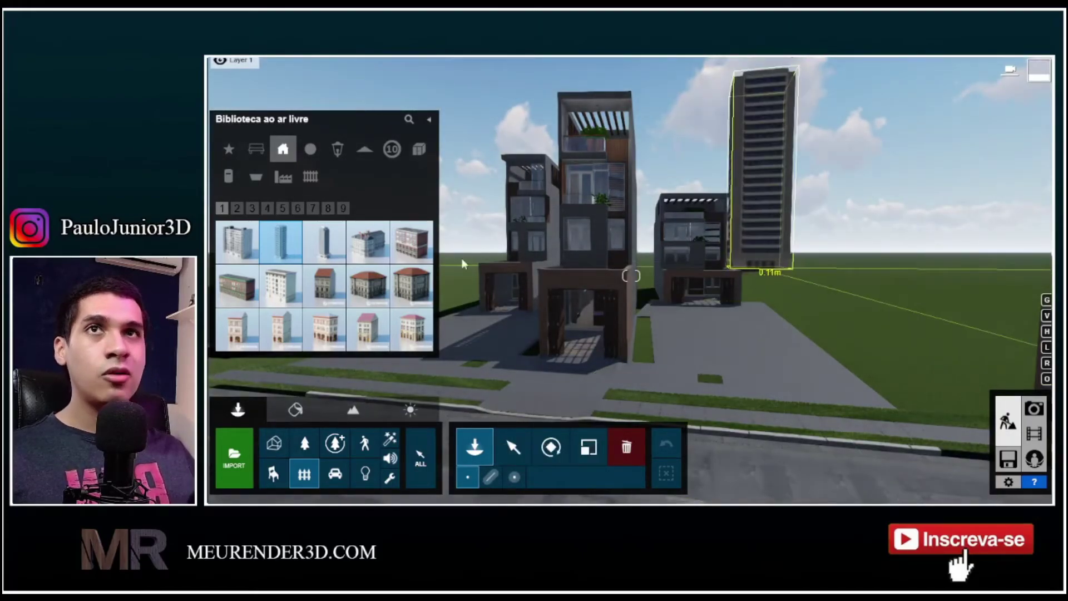
{"action": "mouse_move", "coordinate": [272, 224]}
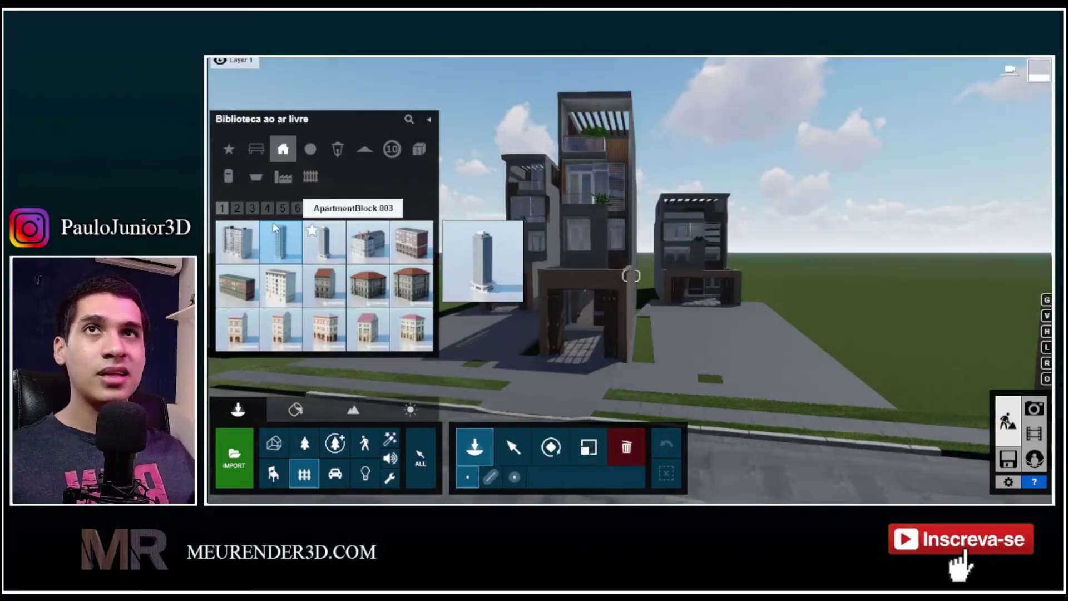
{"action": "left_click", "coordinate": [324, 242]}
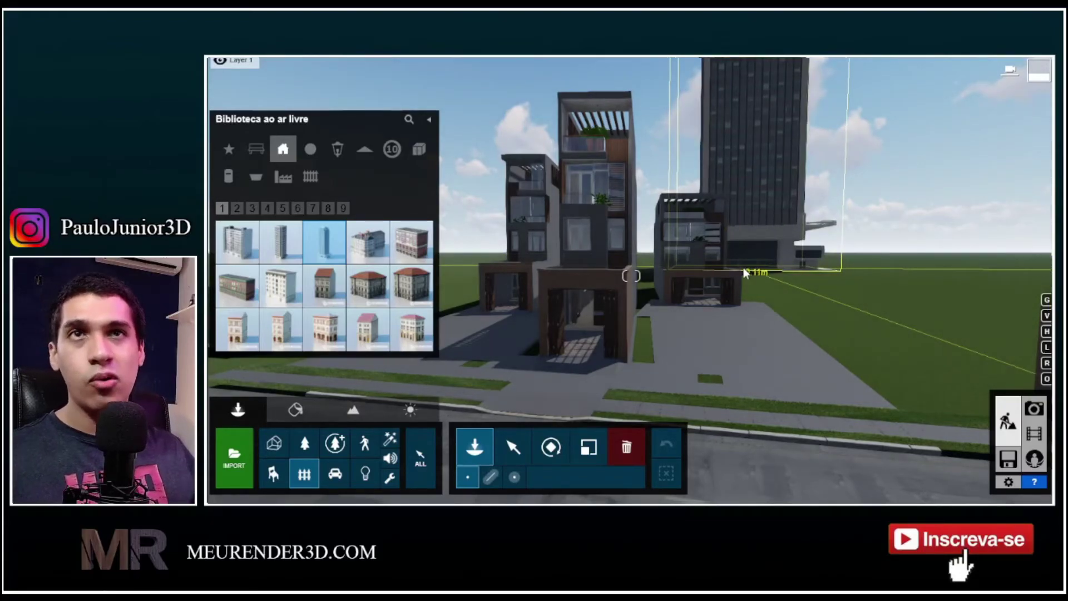
Browse pages 3 to 8 of the outdoor building library and preview several house models beside the right-hand neighbouring house.
{"action": "left_click", "coordinate": [252, 208]}
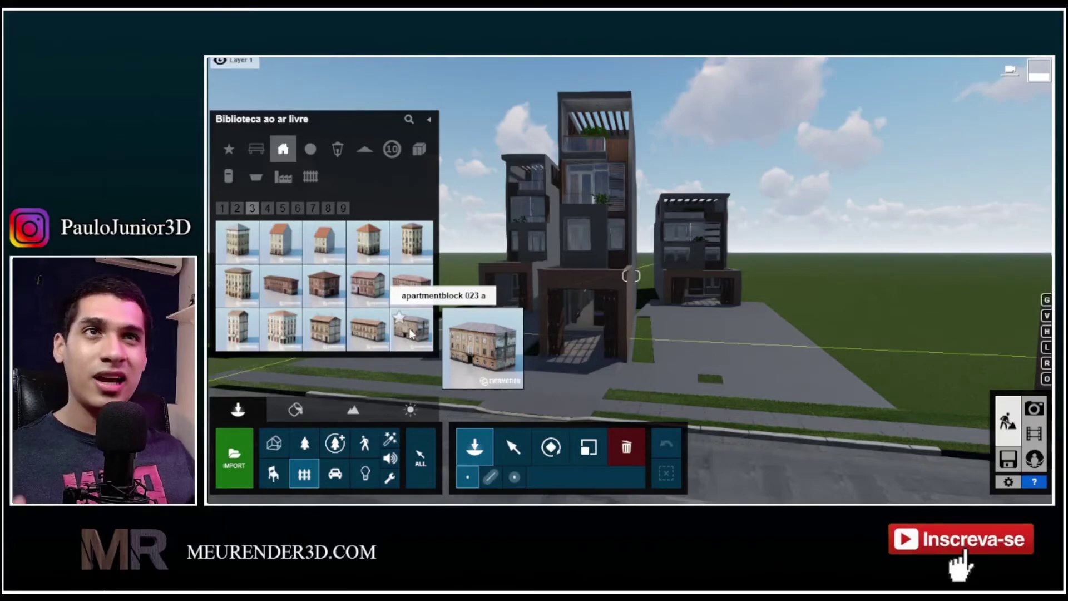
{"action": "left_click", "coordinate": [296, 210]}
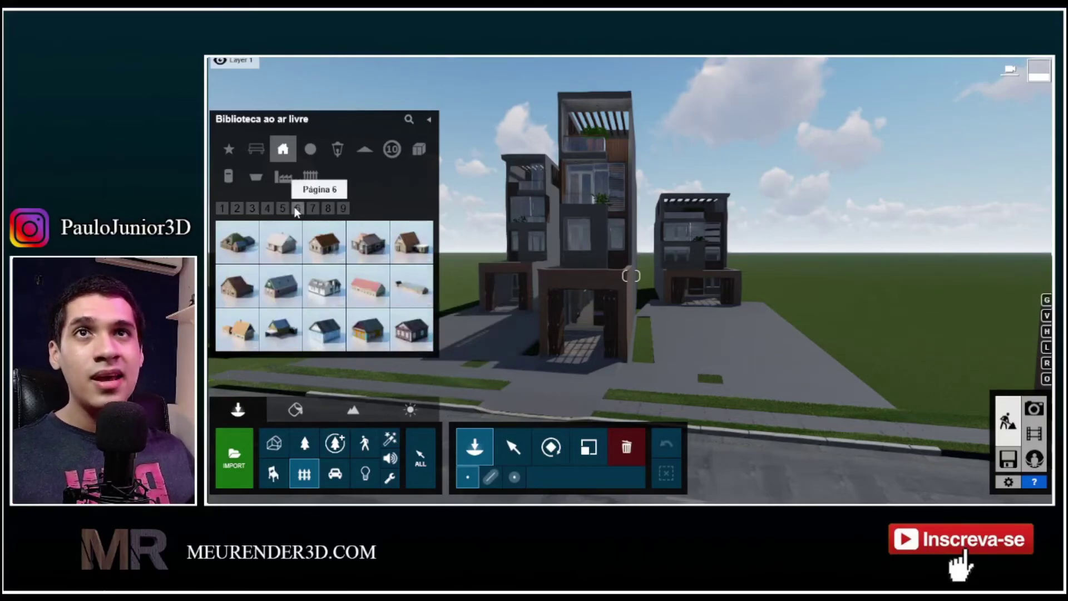
{"action": "left_click", "coordinate": [296, 208]}
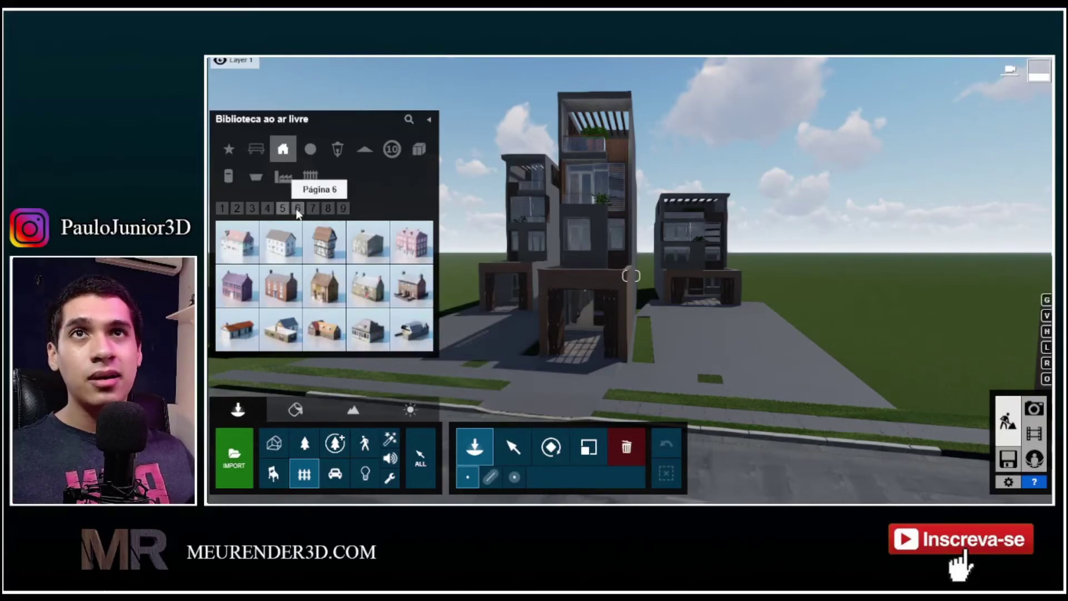
{"action": "left_click", "coordinate": [313, 208]}
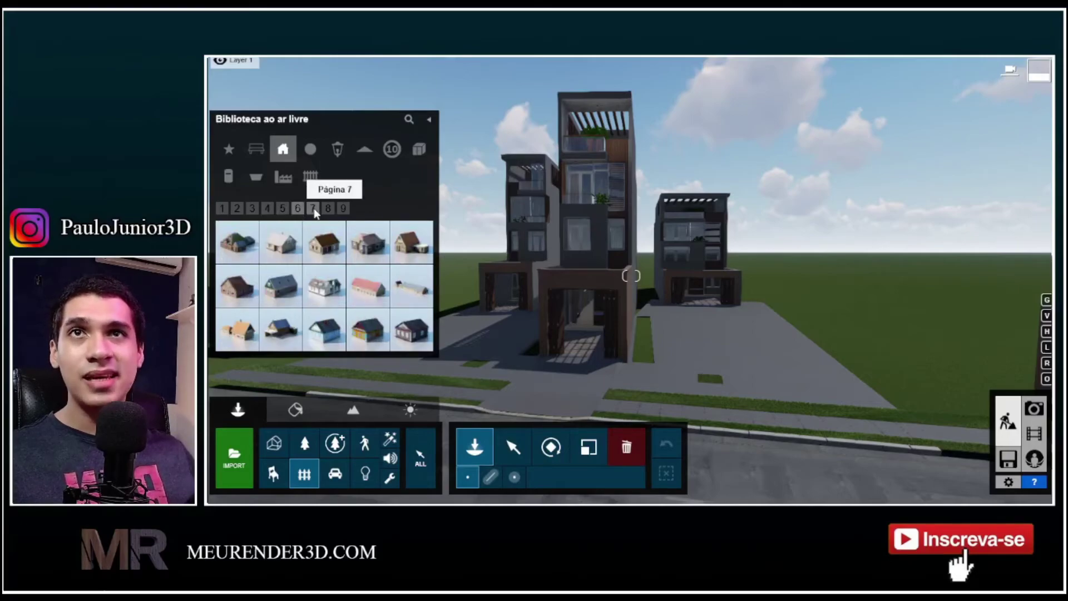
{"action": "left_click", "coordinate": [316, 212]}
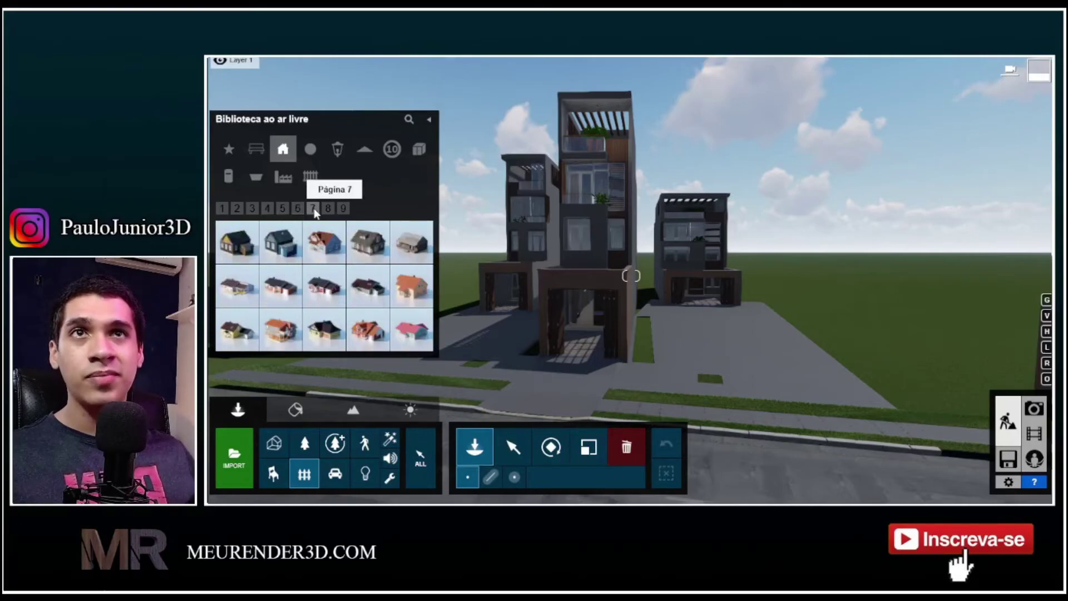
{"action": "left_click", "coordinate": [332, 251]}
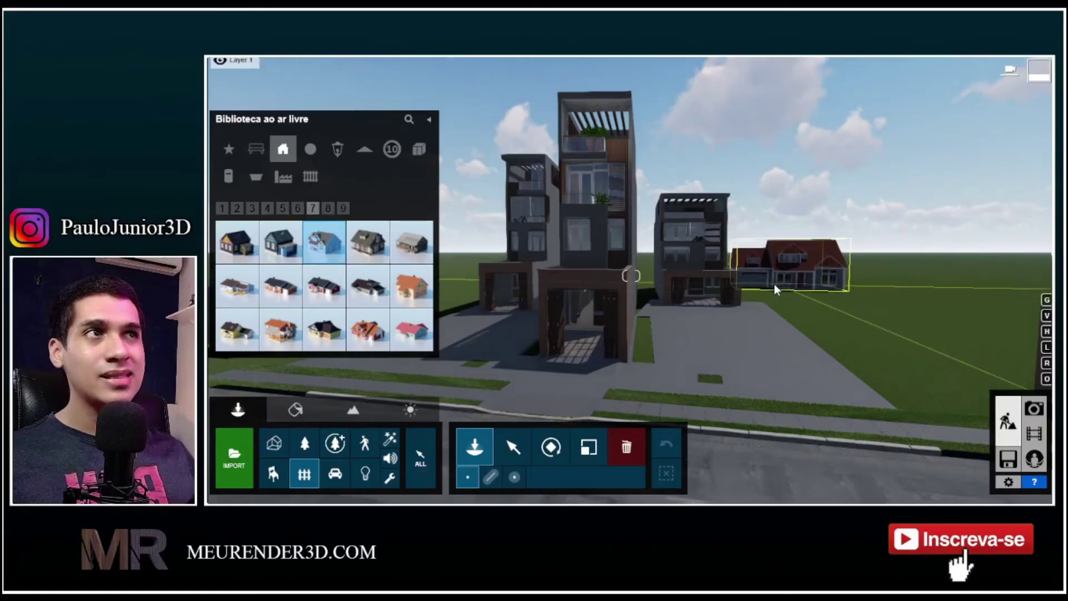
{"action": "left_click", "coordinate": [281, 329]}
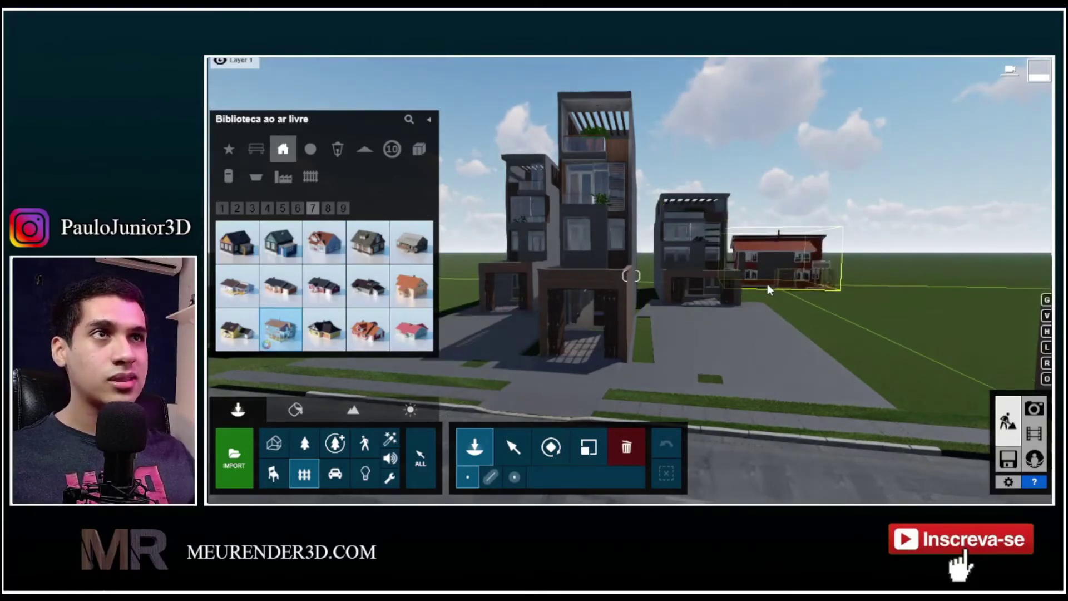
{"action": "left_click", "coordinate": [328, 207]}
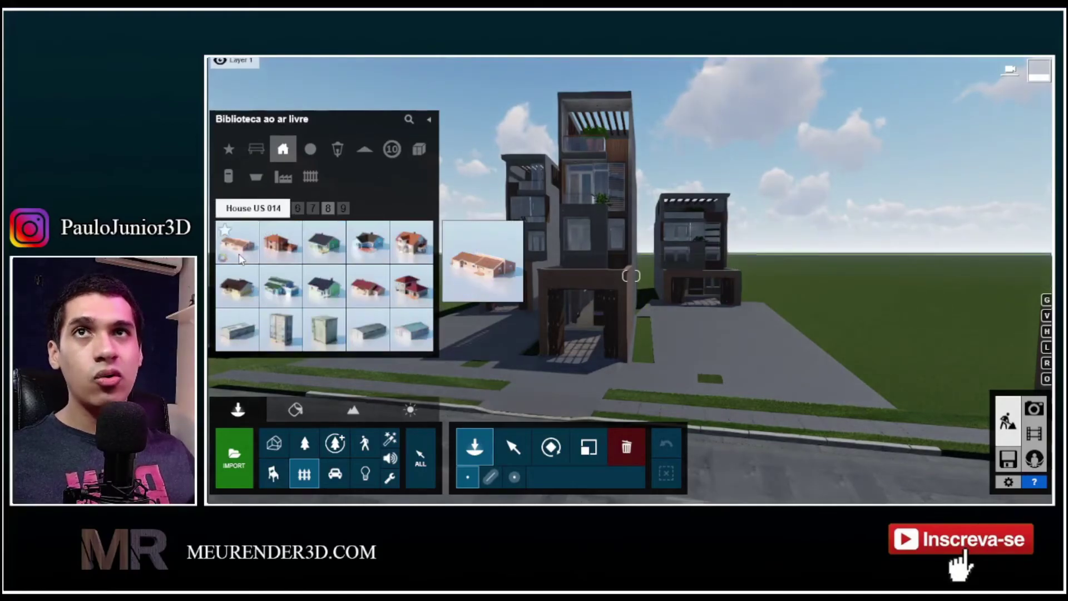
{"action": "left_click", "coordinate": [412, 286]}
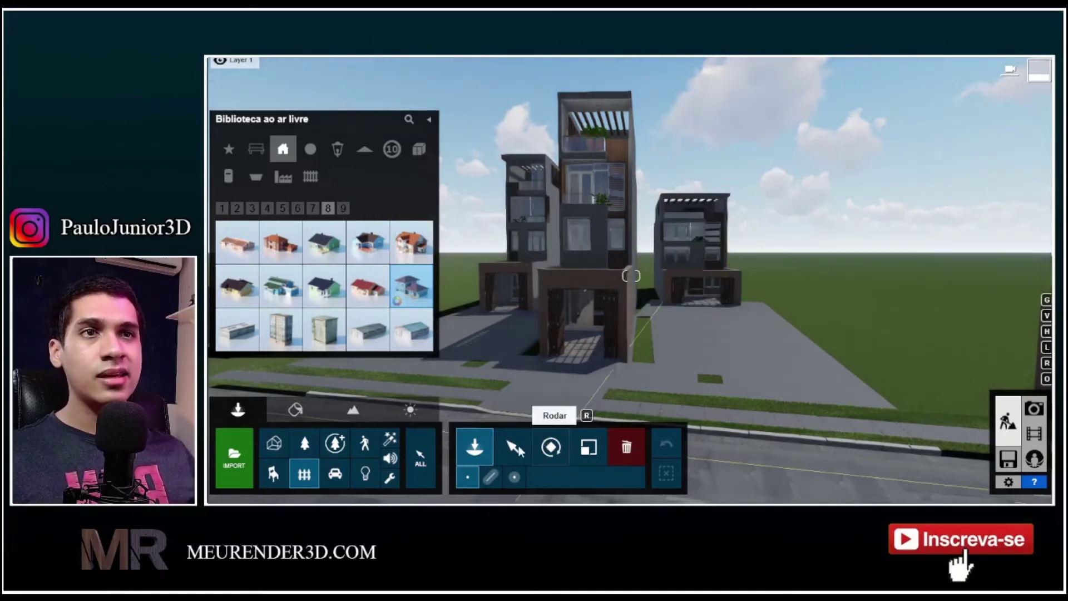
Leave object placement, review the neighbouring houses from the street and restore the saved camera view of Photo 1.
{"action": "left_click", "coordinate": [513, 446]}
{"action": "right_click_drag", "start_coordinate": [737, 283], "coordinate": [508, 301]}
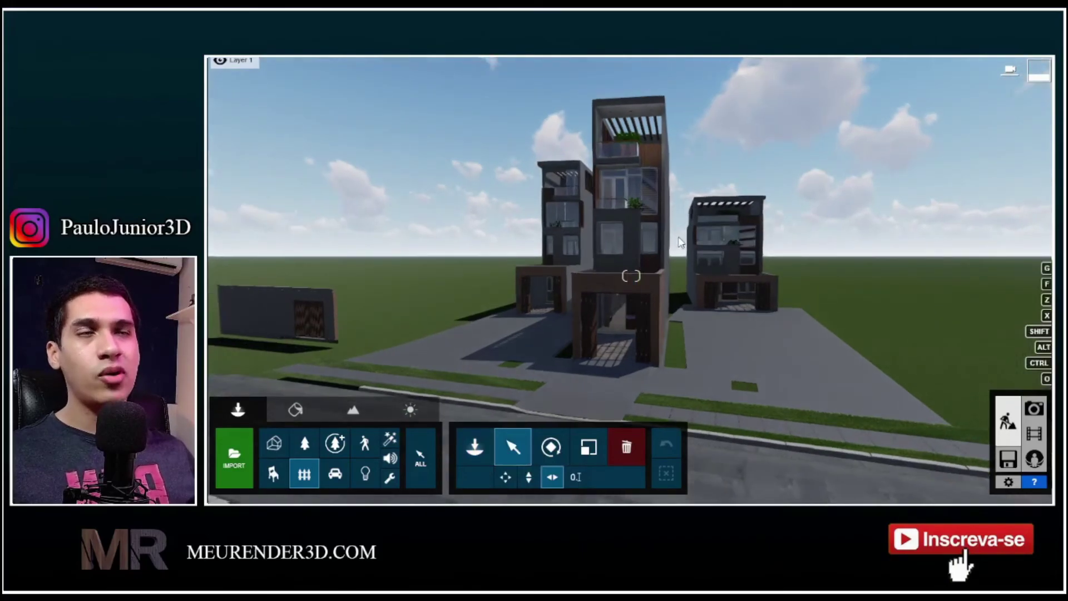
{"action": "right_click_drag", "start_coordinate": [631, 275], "coordinate": [646, 283]}
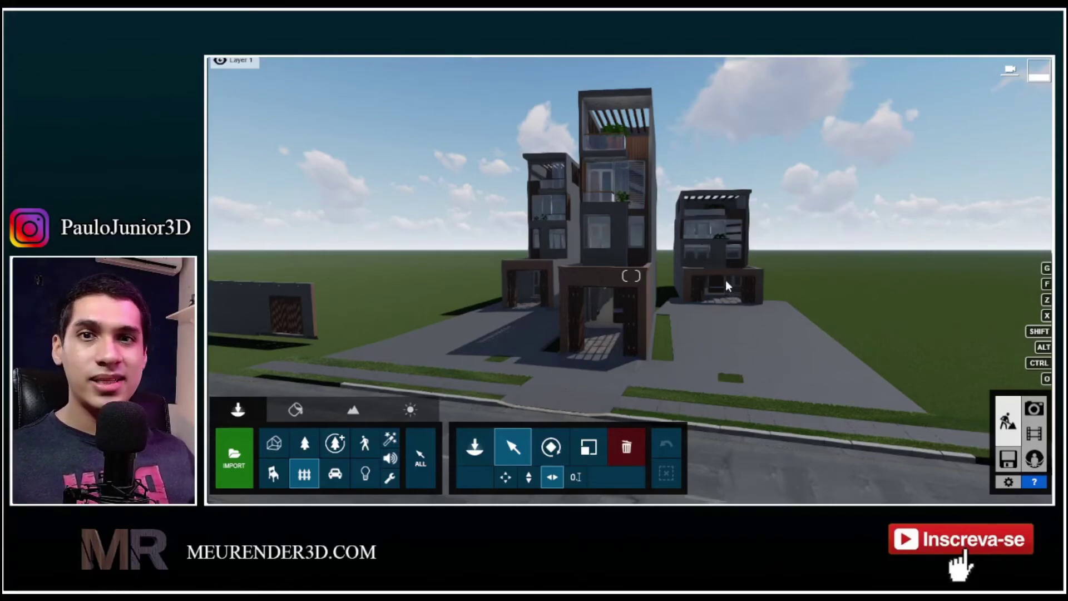
{"action": "left_click", "coordinate": [1032, 408]}
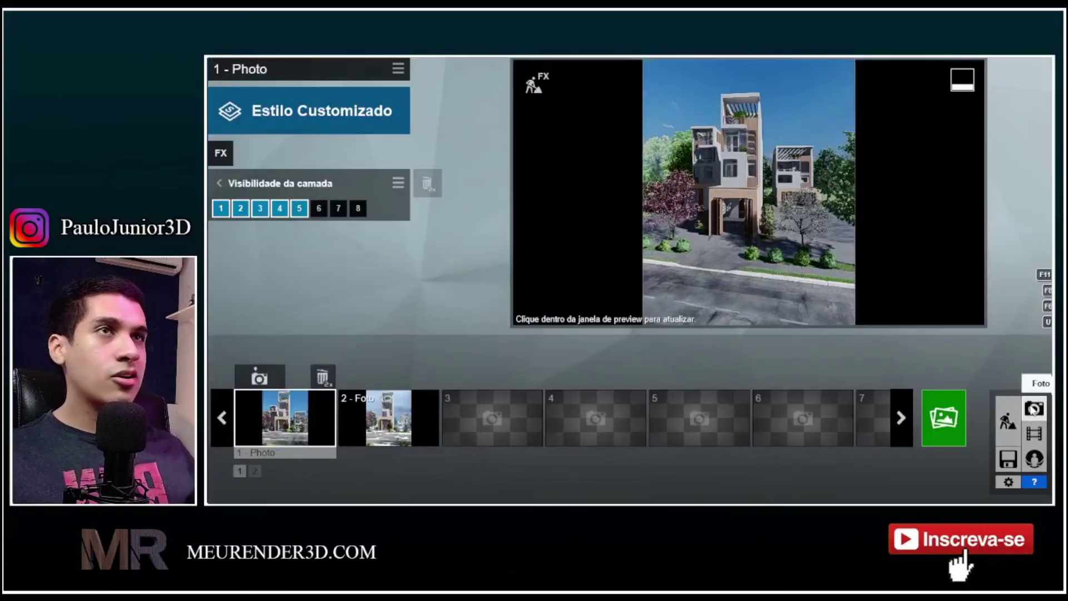
{"action": "left_click", "coordinate": [301, 418]}
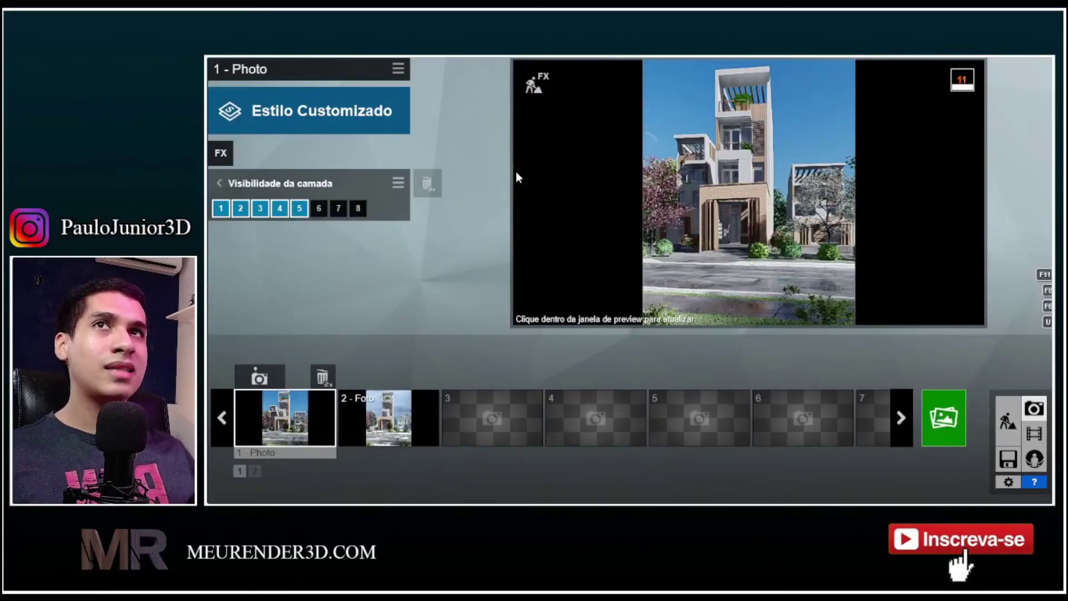
Hide backdrop layer 5 (back1) in Photo 1's layer visibility effect and briefly try layer 7 (back3).
{"action": "left_click", "coordinate": [321, 208]}
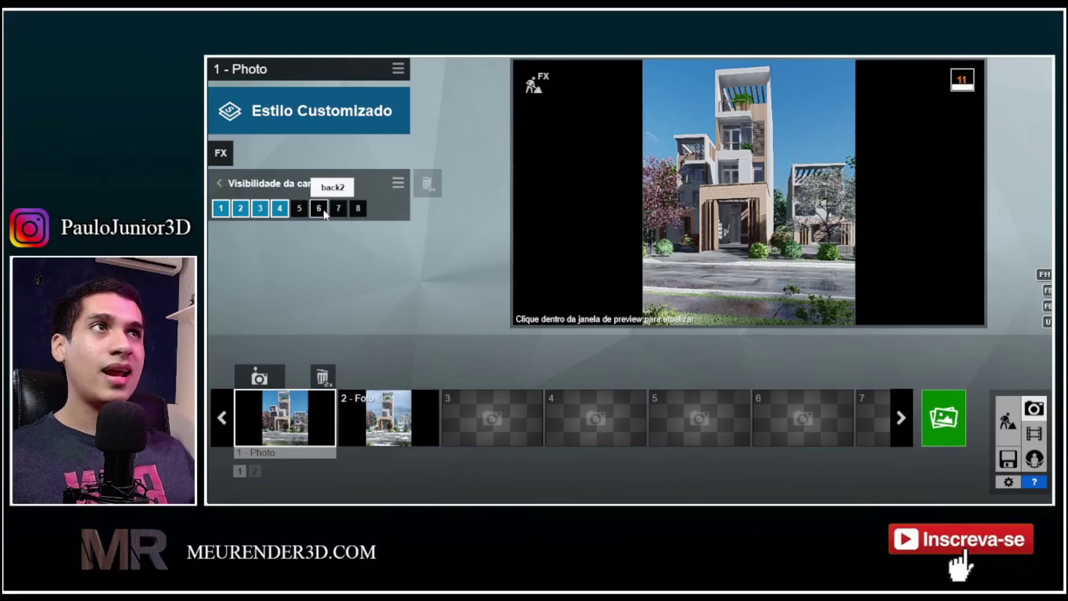
{"action": "left_click", "coordinate": [338, 209]}
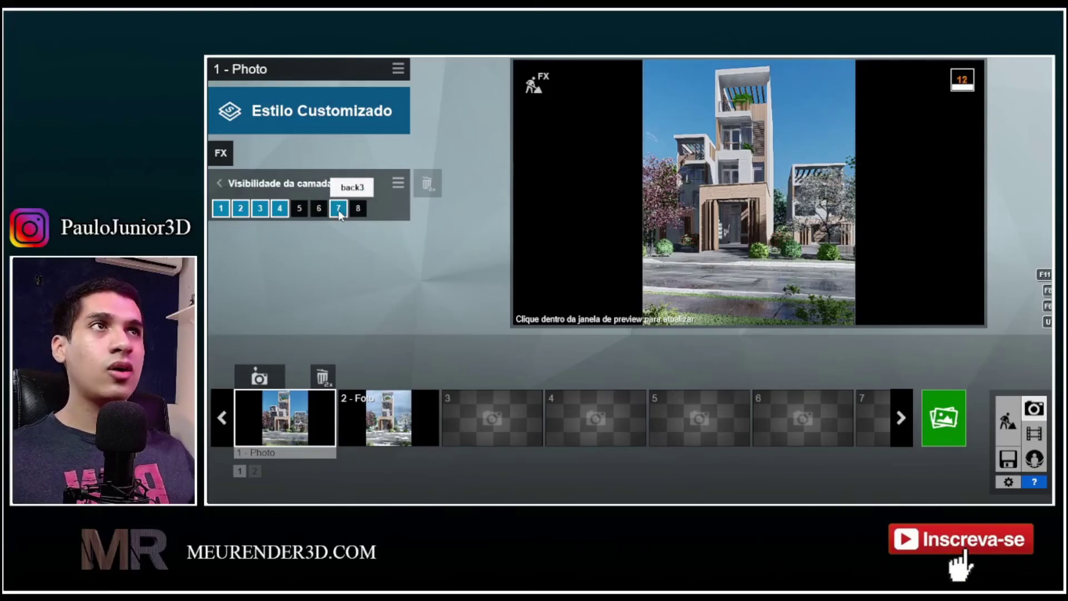
{"action": "left_click", "coordinate": [338, 209]}
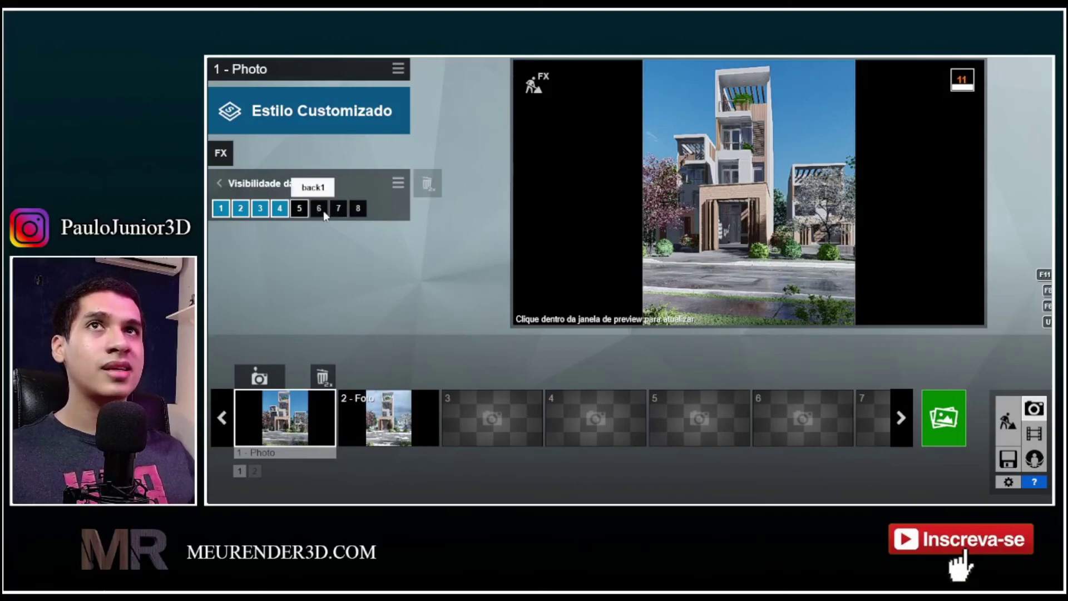